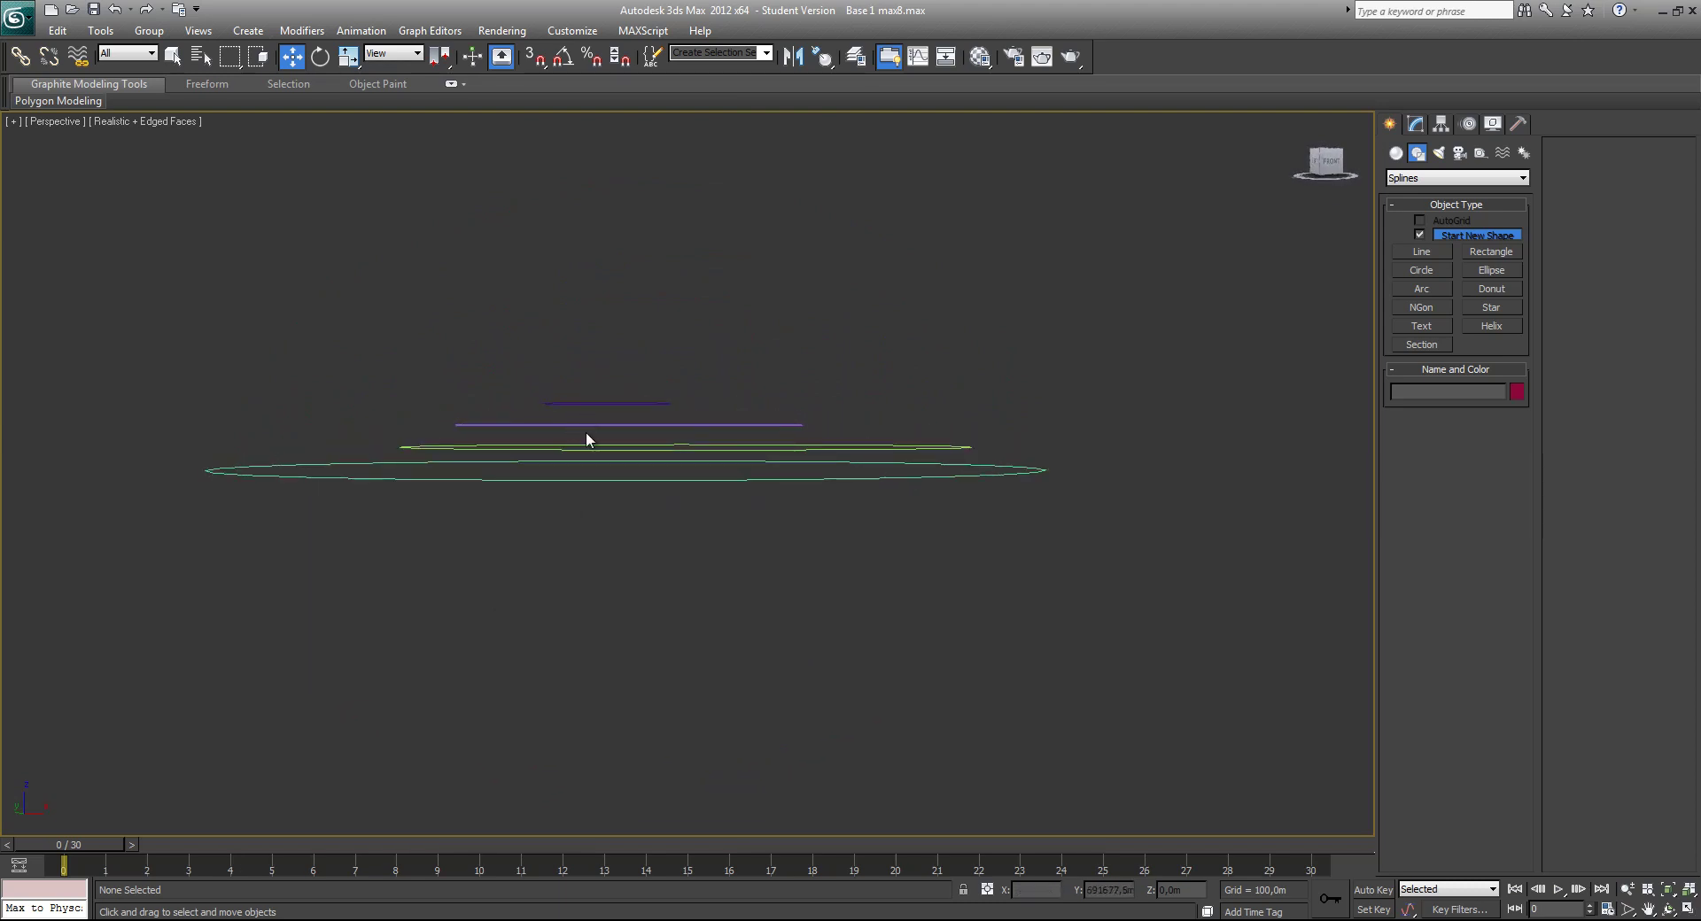
# Create a Terrain compound object from the four selected concentric circles.
pyautogui.moveTo(608, 544); pyautogui.dragTo(608, 542)
pyautogui.keyDown('alt'); pyautogui.moveTo(611, 532); pyautogui.dragTo(629, 638, button='middle'); pyautogui.keyUp('alt')
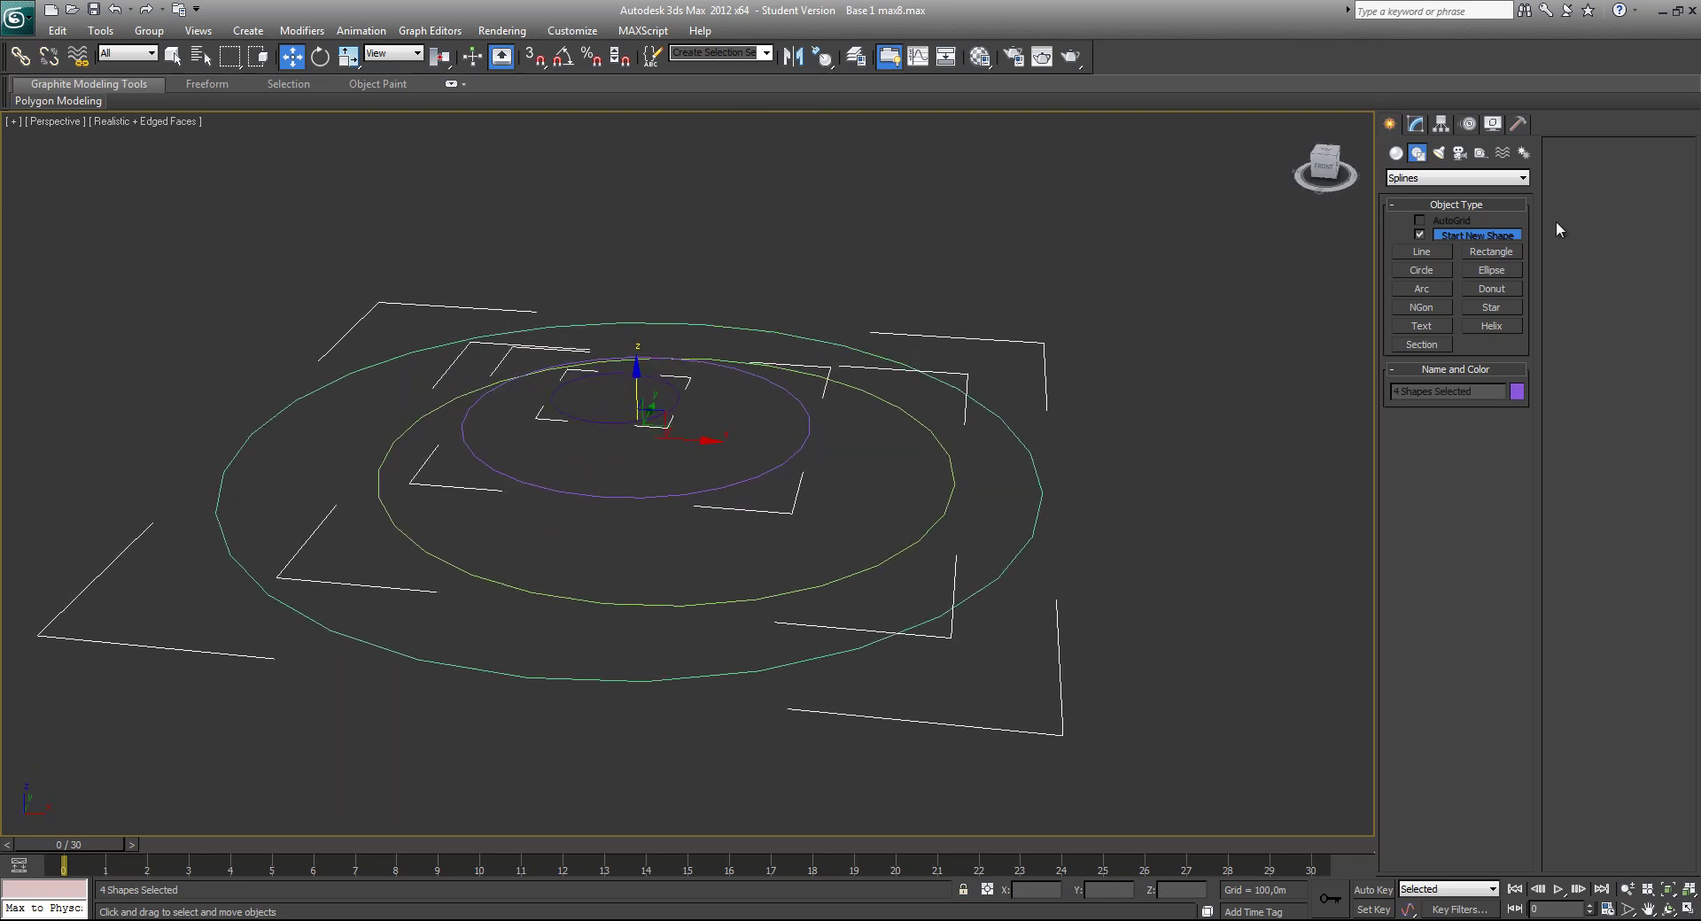
pyautogui.click(1396, 154)
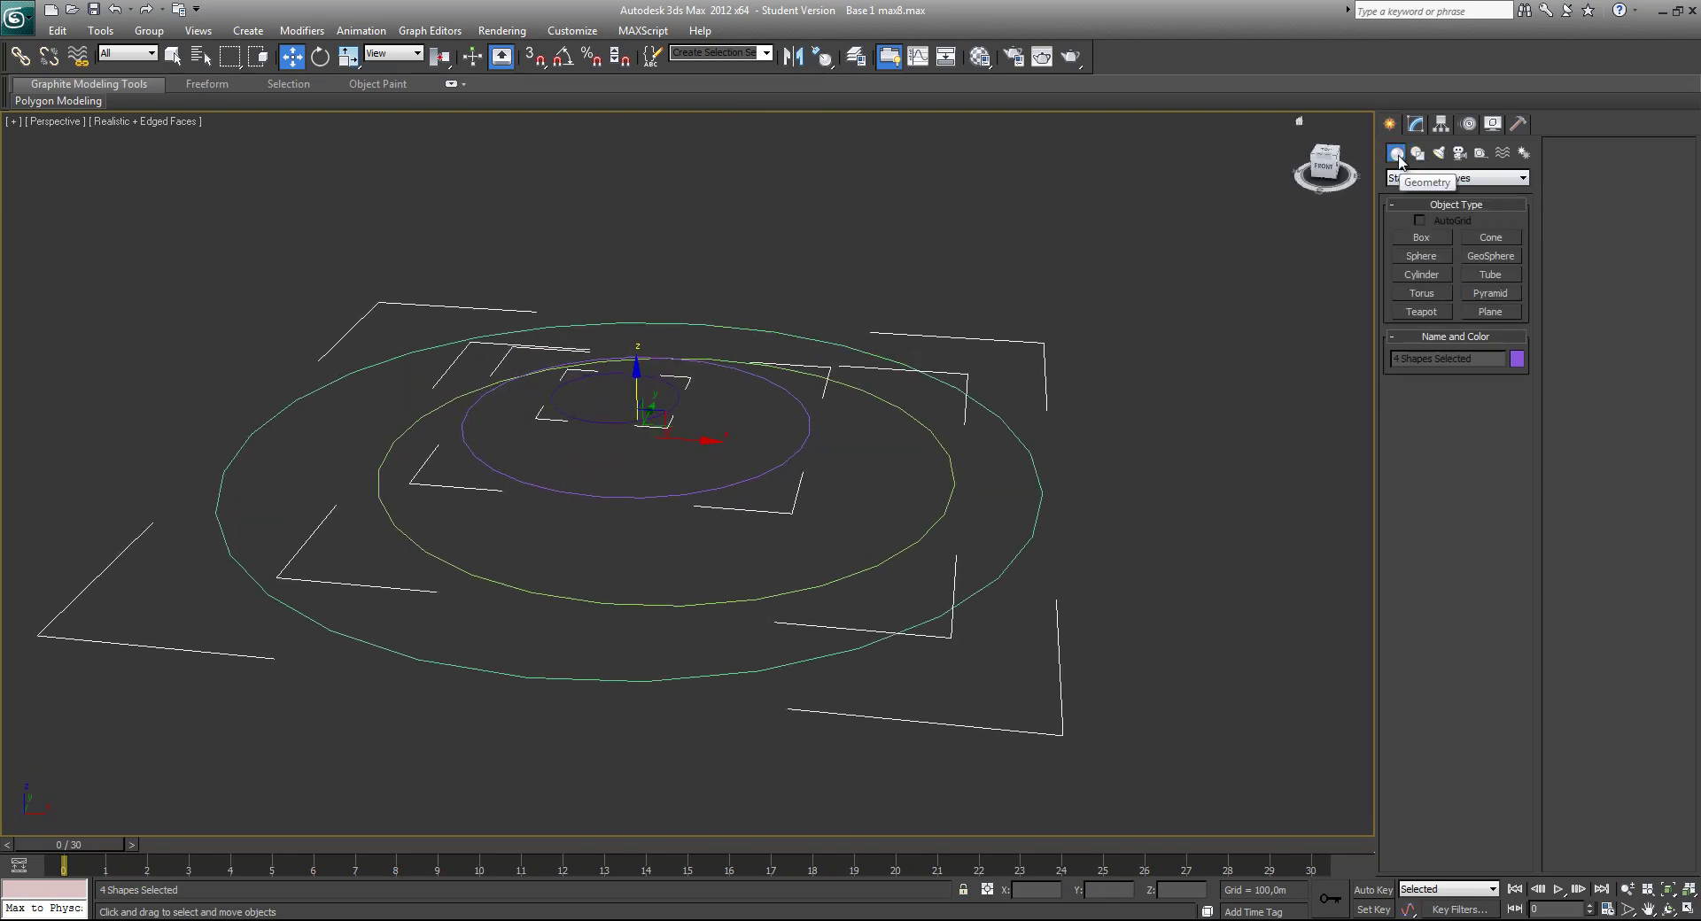
pyautogui.click(1409, 178)
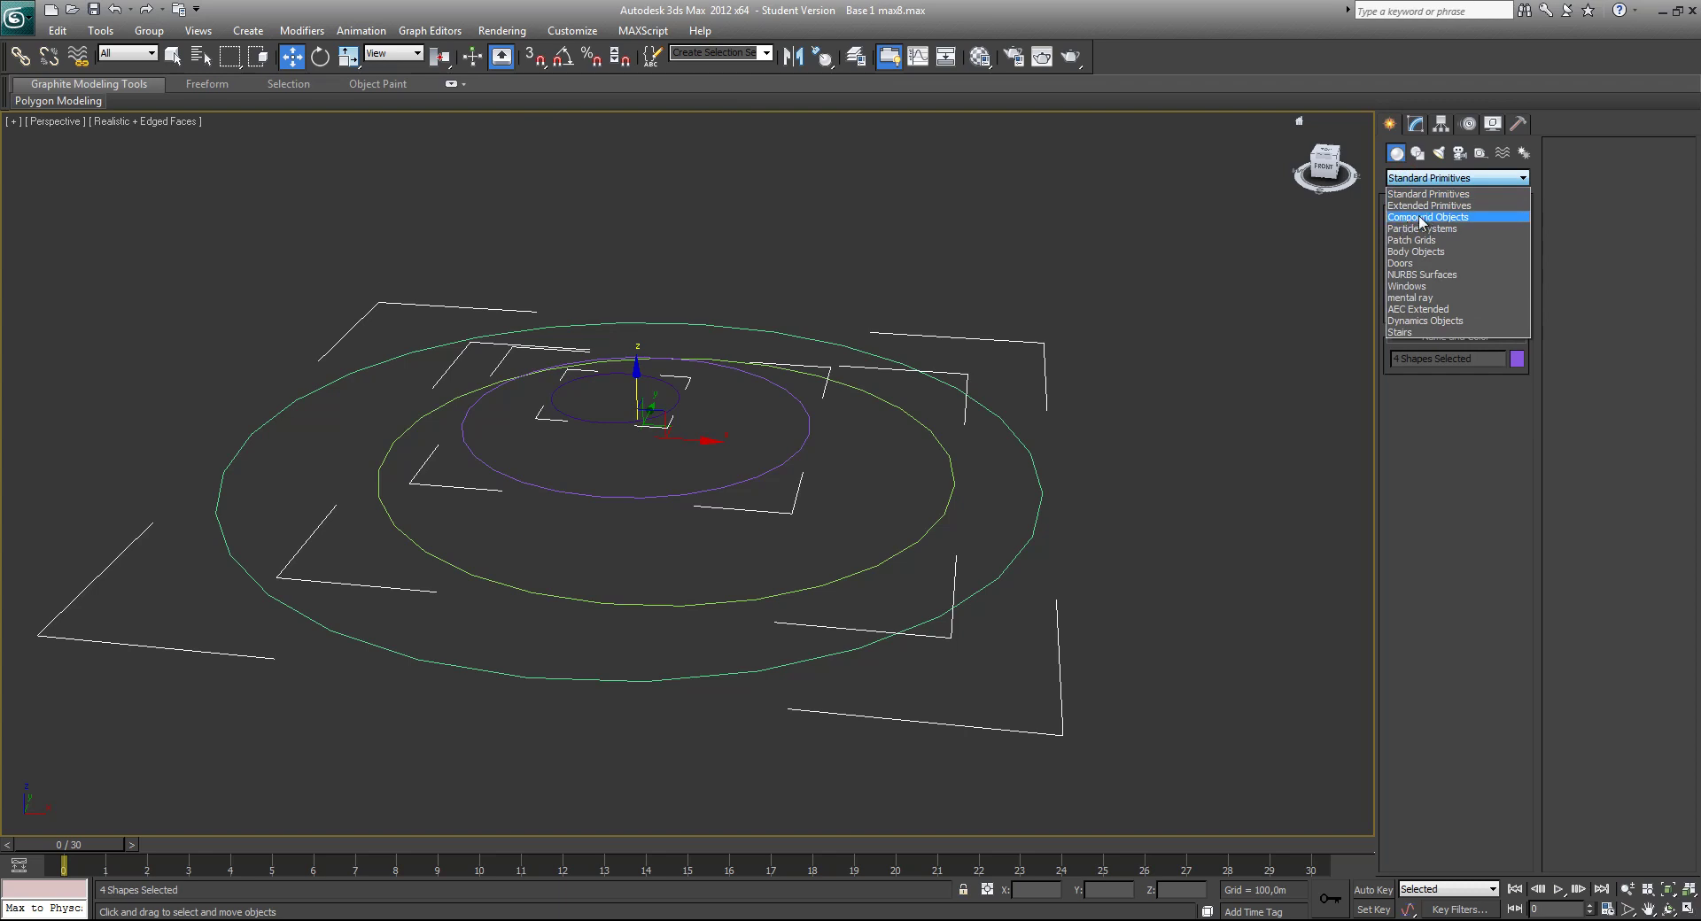
pyautogui.click(1422, 218)
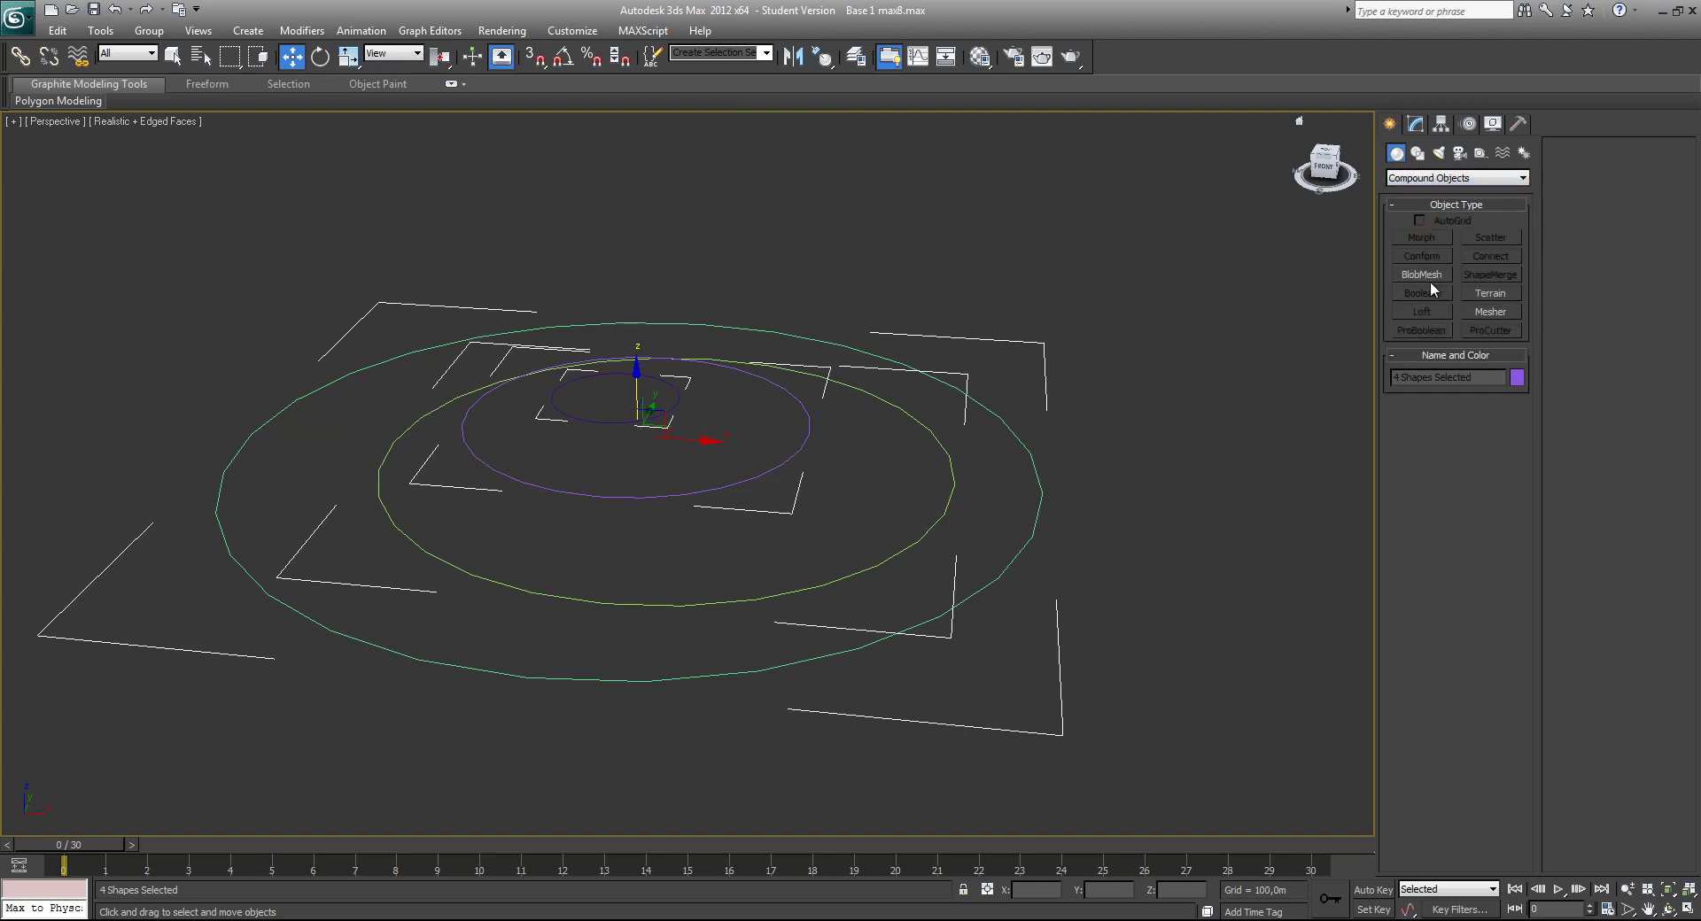
pyautogui.click(1485, 293)
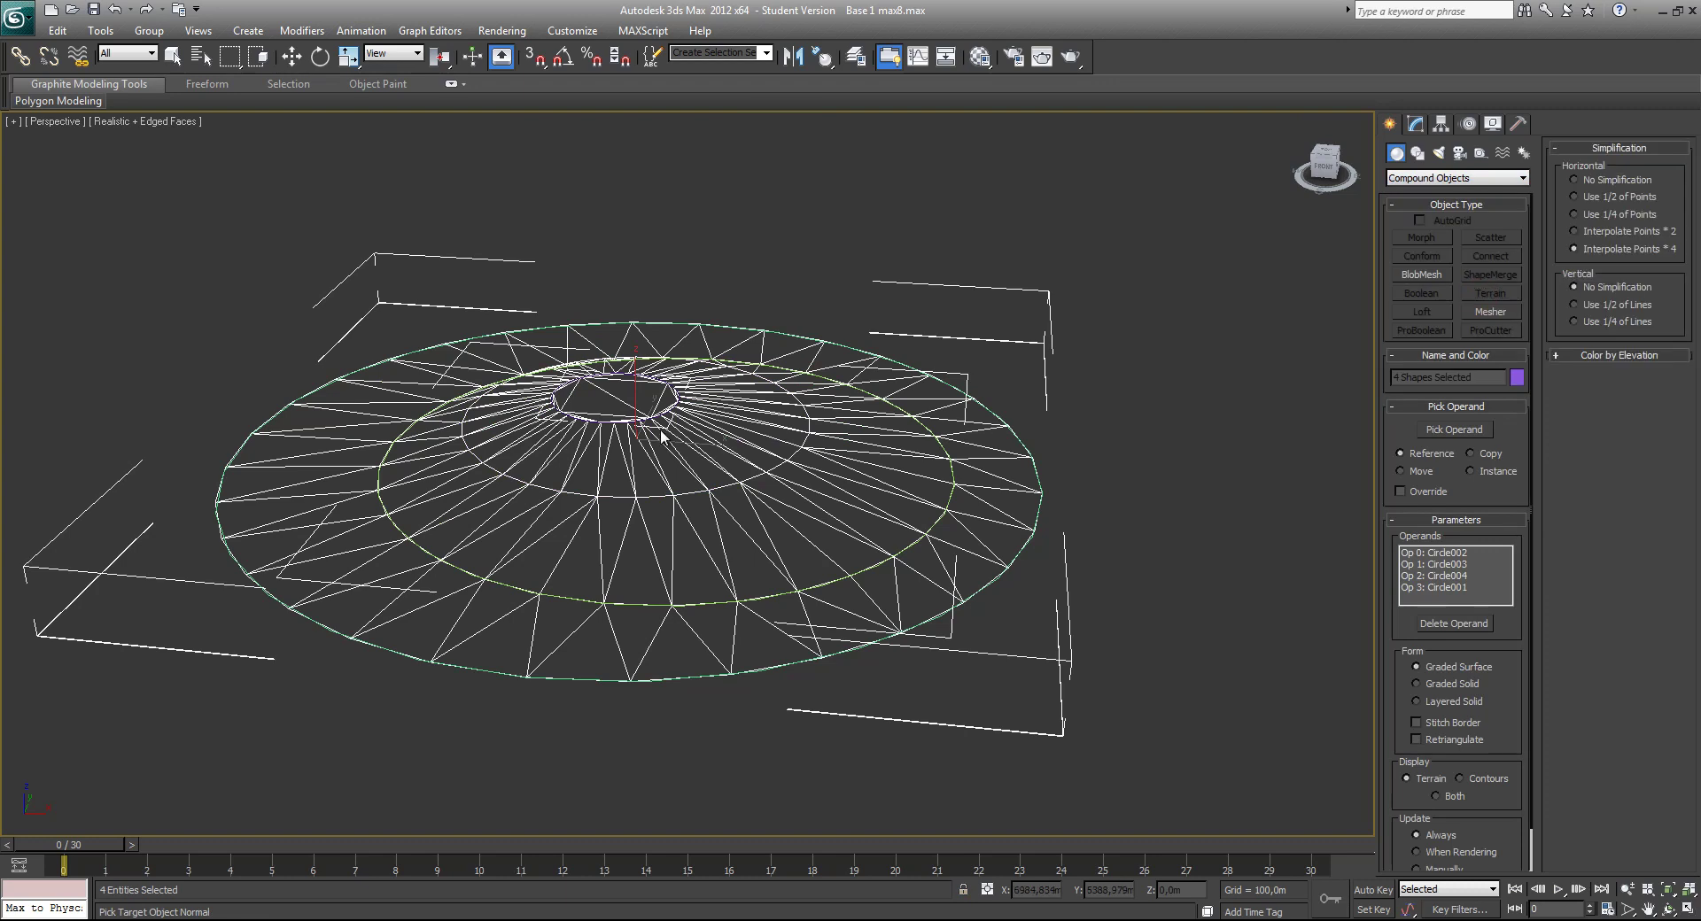
pyautogui.moveTo(646, 433); pyautogui.dragTo(655, 385, button='middle')
pyautogui.keyDown('alt'); pyautogui.moveTo(545, 450); pyautogui.dragTo(793, 565, button='middle'); pyautogui.keyUp('alt')
# Try the Graded Solid and Layered Solid terrain forms, and return to Graded Surface.
pyautogui.click(1496, 703)
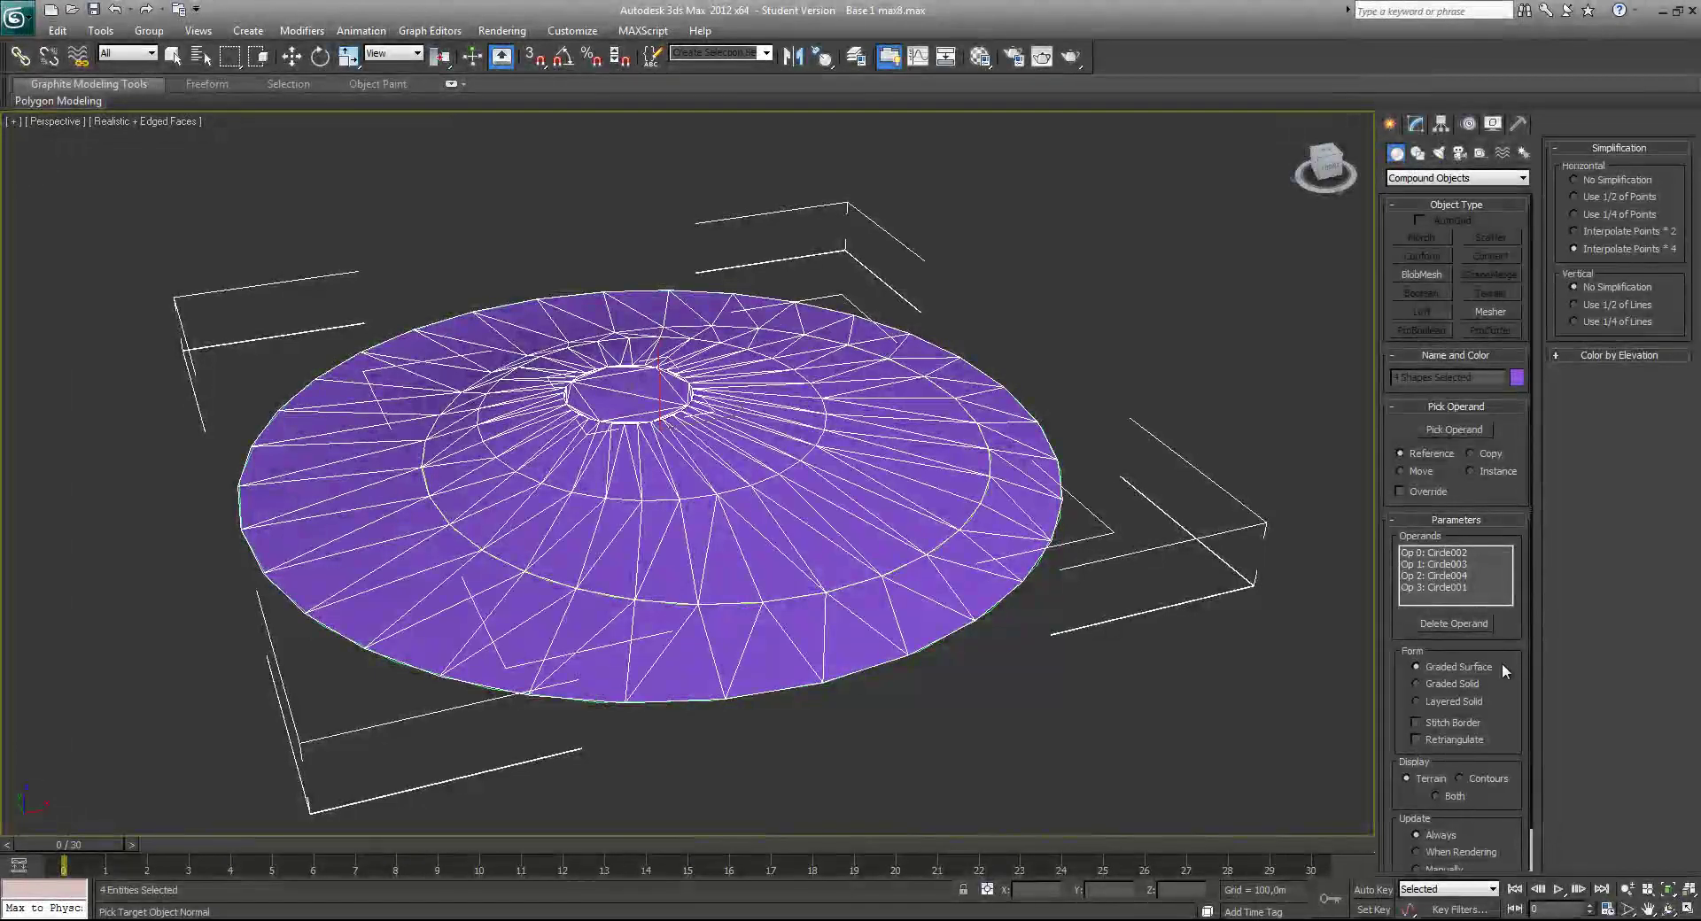
pyautogui.moveTo(1514, 643); pyautogui.dragTo(1513, 545)
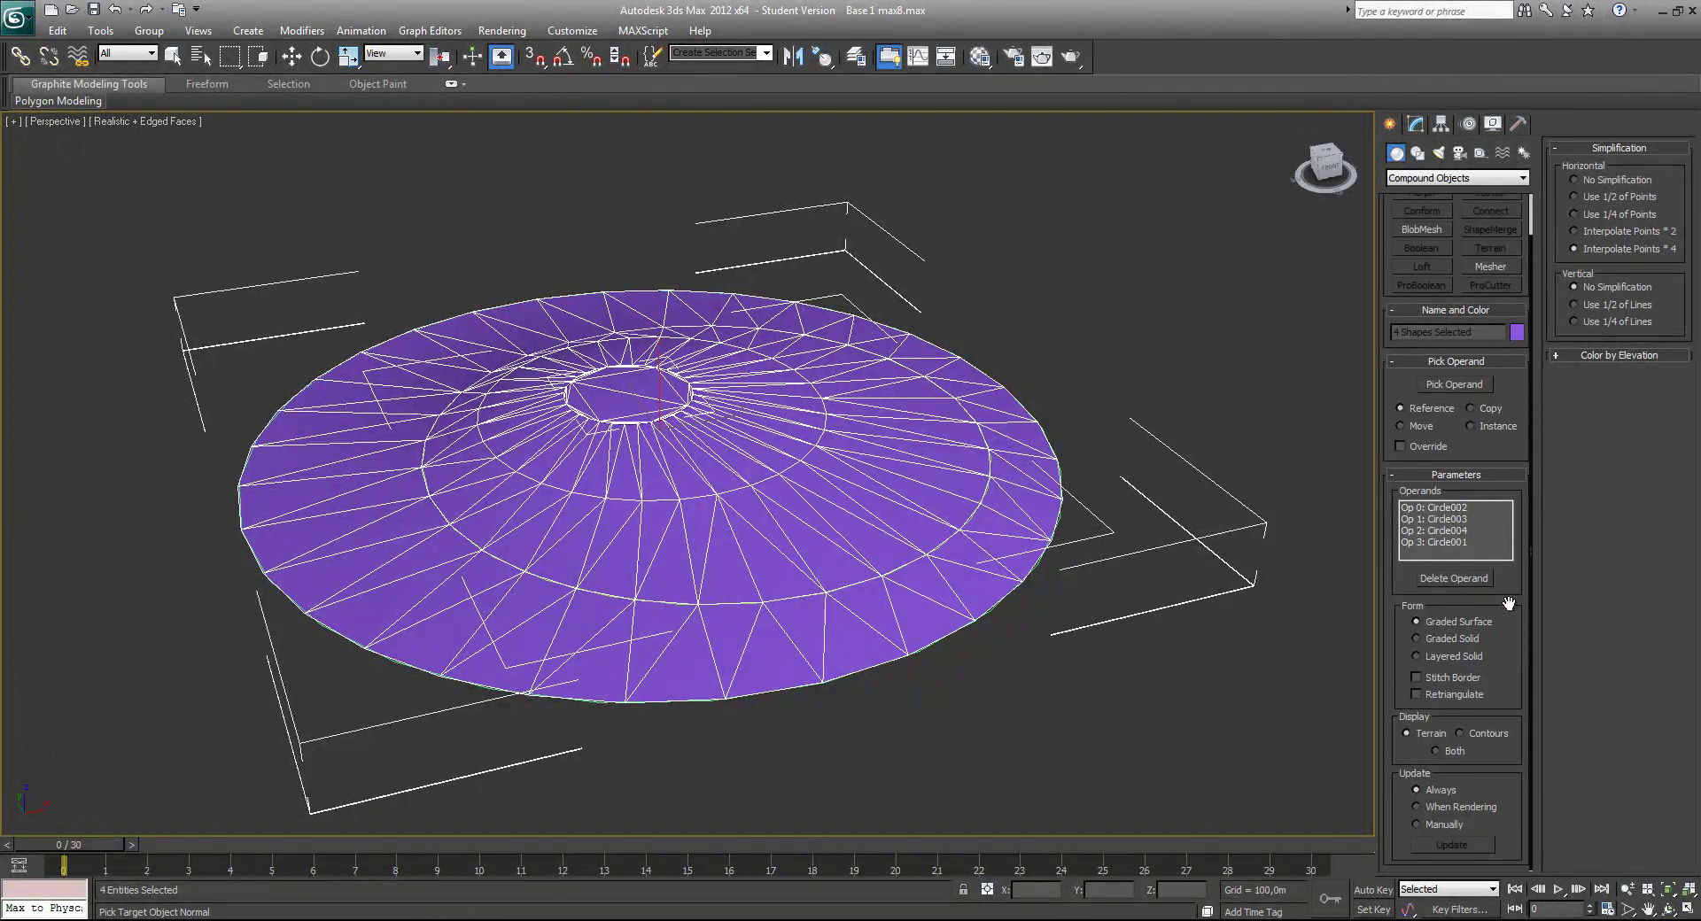
pyautogui.click(1439, 639)
pyautogui.click(1444, 658)
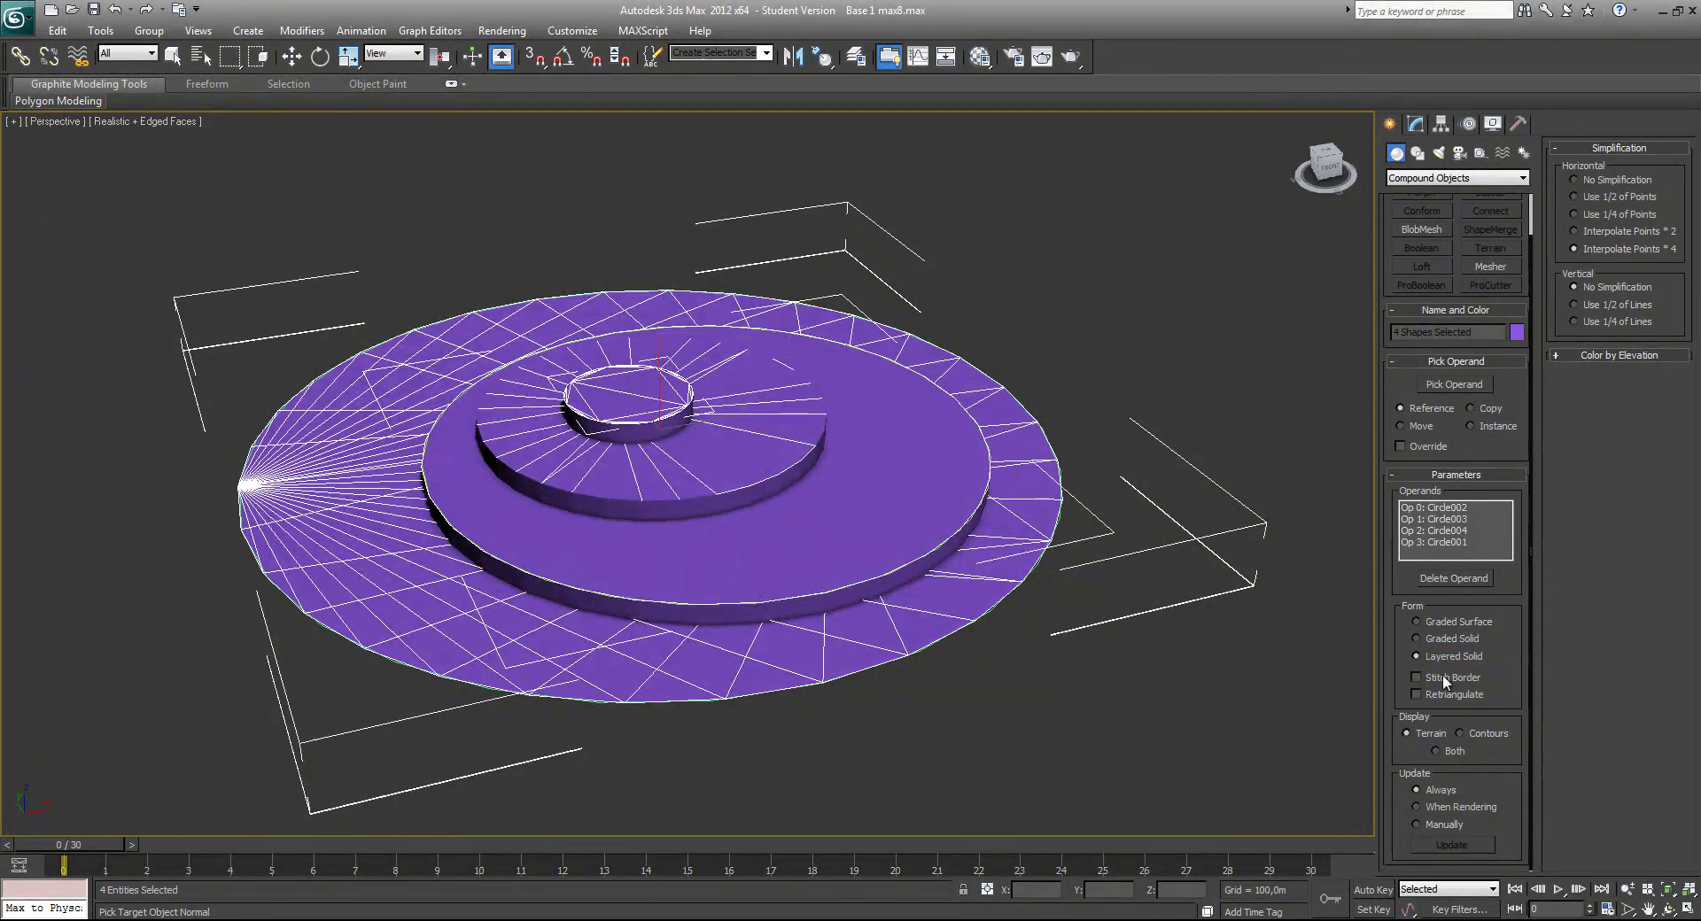
pyautogui.click(1442, 678)
pyautogui.click(1444, 622)
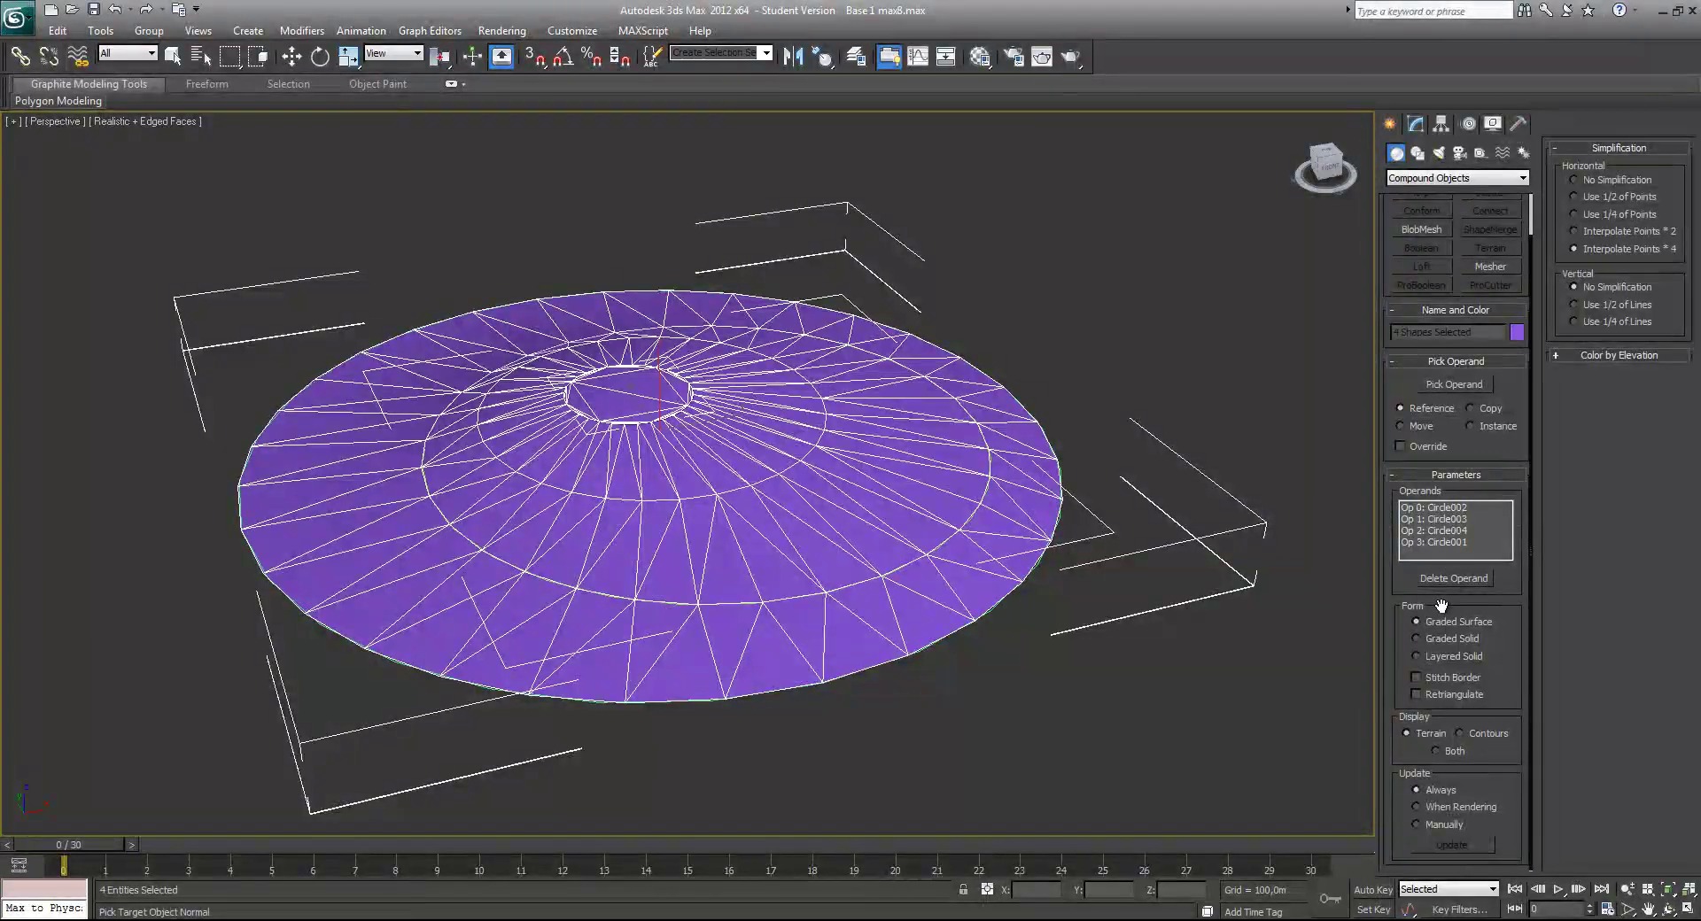
# Convert the terrain object to an Editable Poly.
pyautogui.keyDown('alt'); pyautogui.moveTo(930, 469); pyautogui.dragTo(682, 458, button='middle'); pyautogui.keyUp('alt')
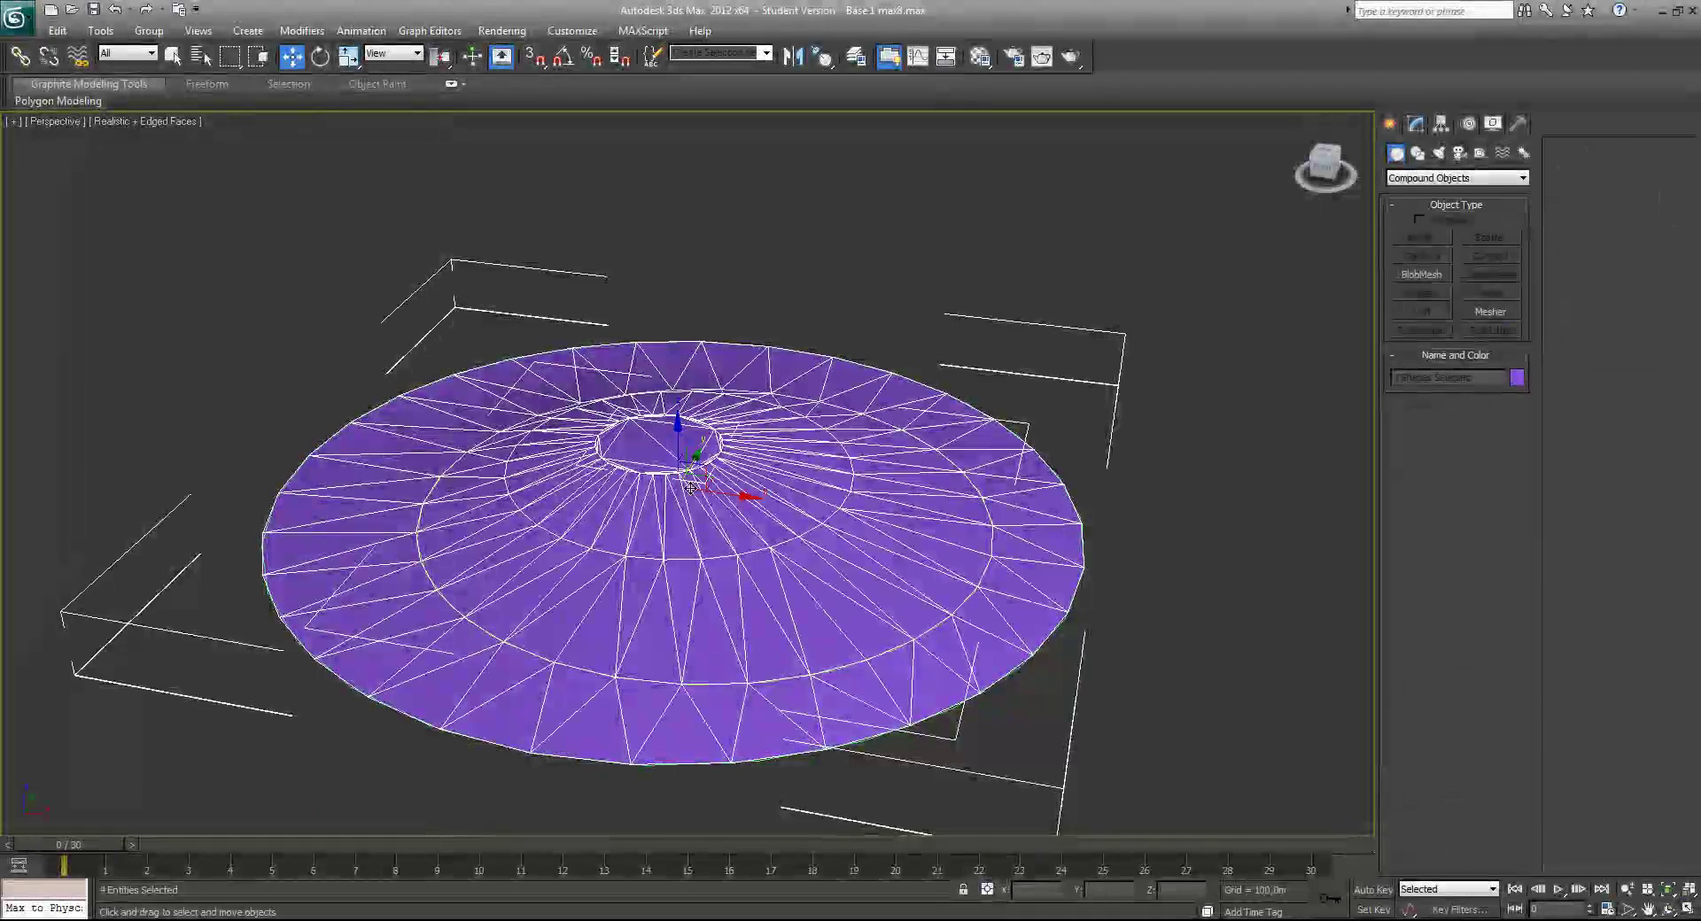
pyautogui.rightClick(699, 443)
pyautogui.moveTo(753, 600)
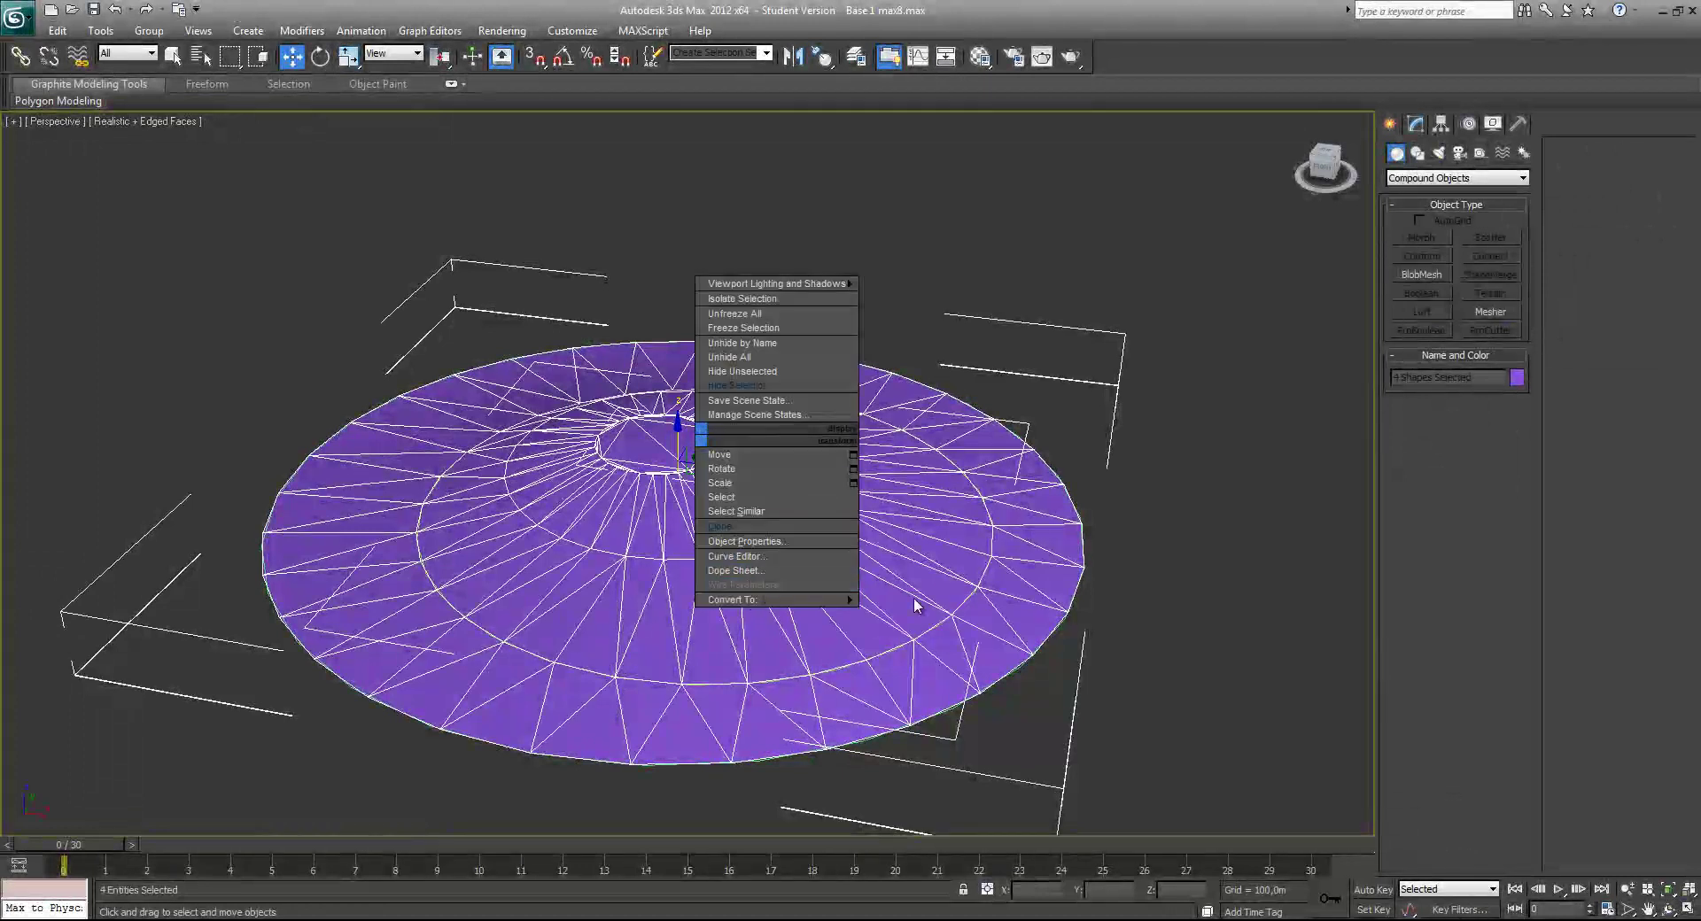
pyautogui.click(924, 614)
pyautogui.moveTo(721, 543); pyautogui.dragTo(750, 556, button='middle')
pyautogui.click(761, 569)
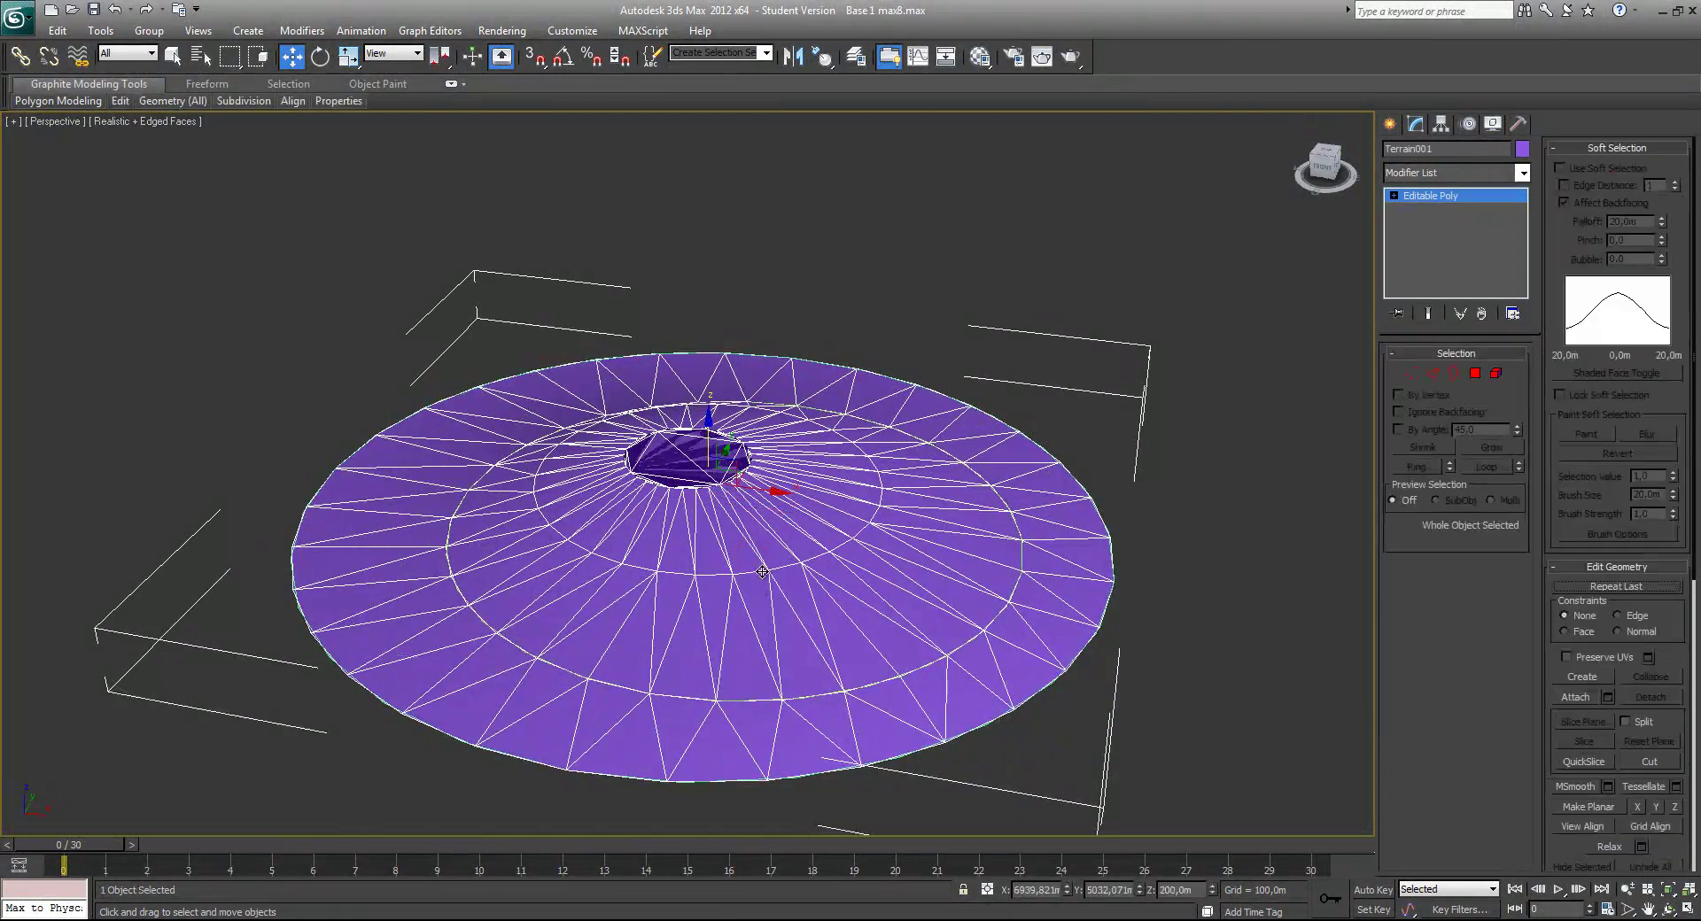
# Hide the unselected objects and raise the terrain along Z to about 234 m.
pyautogui.rightClick(761, 572)
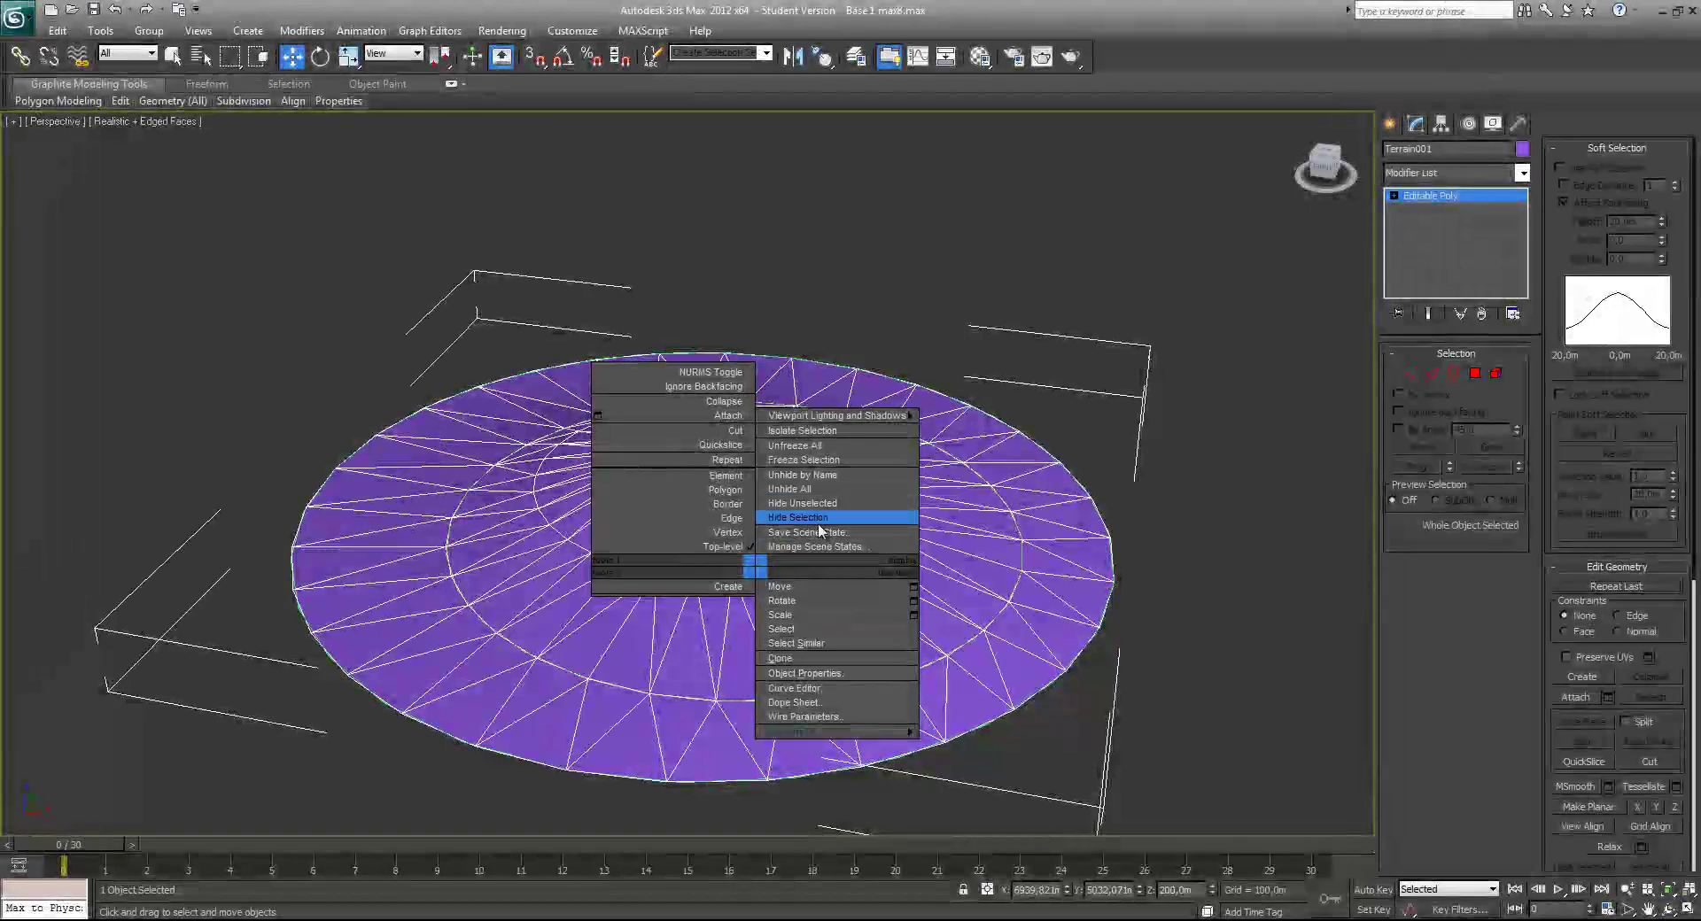
pyautogui.click(818, 506)
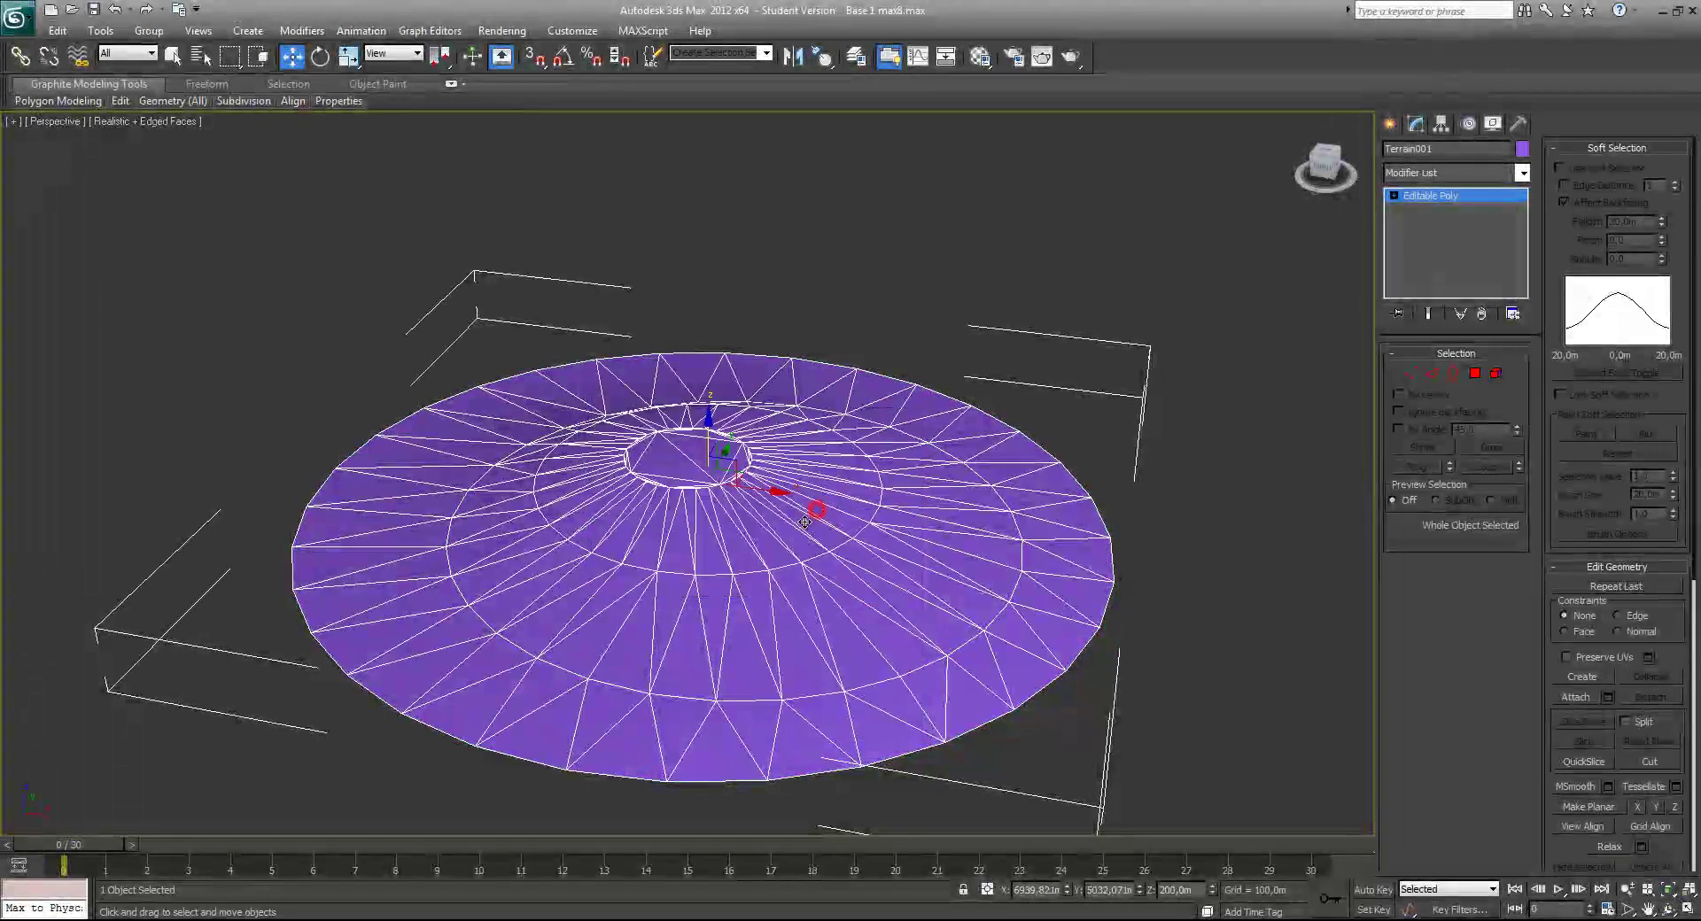
pyautogui.moveTo(729, 507); pyautogui.dragTo(671, 488, button='middle')
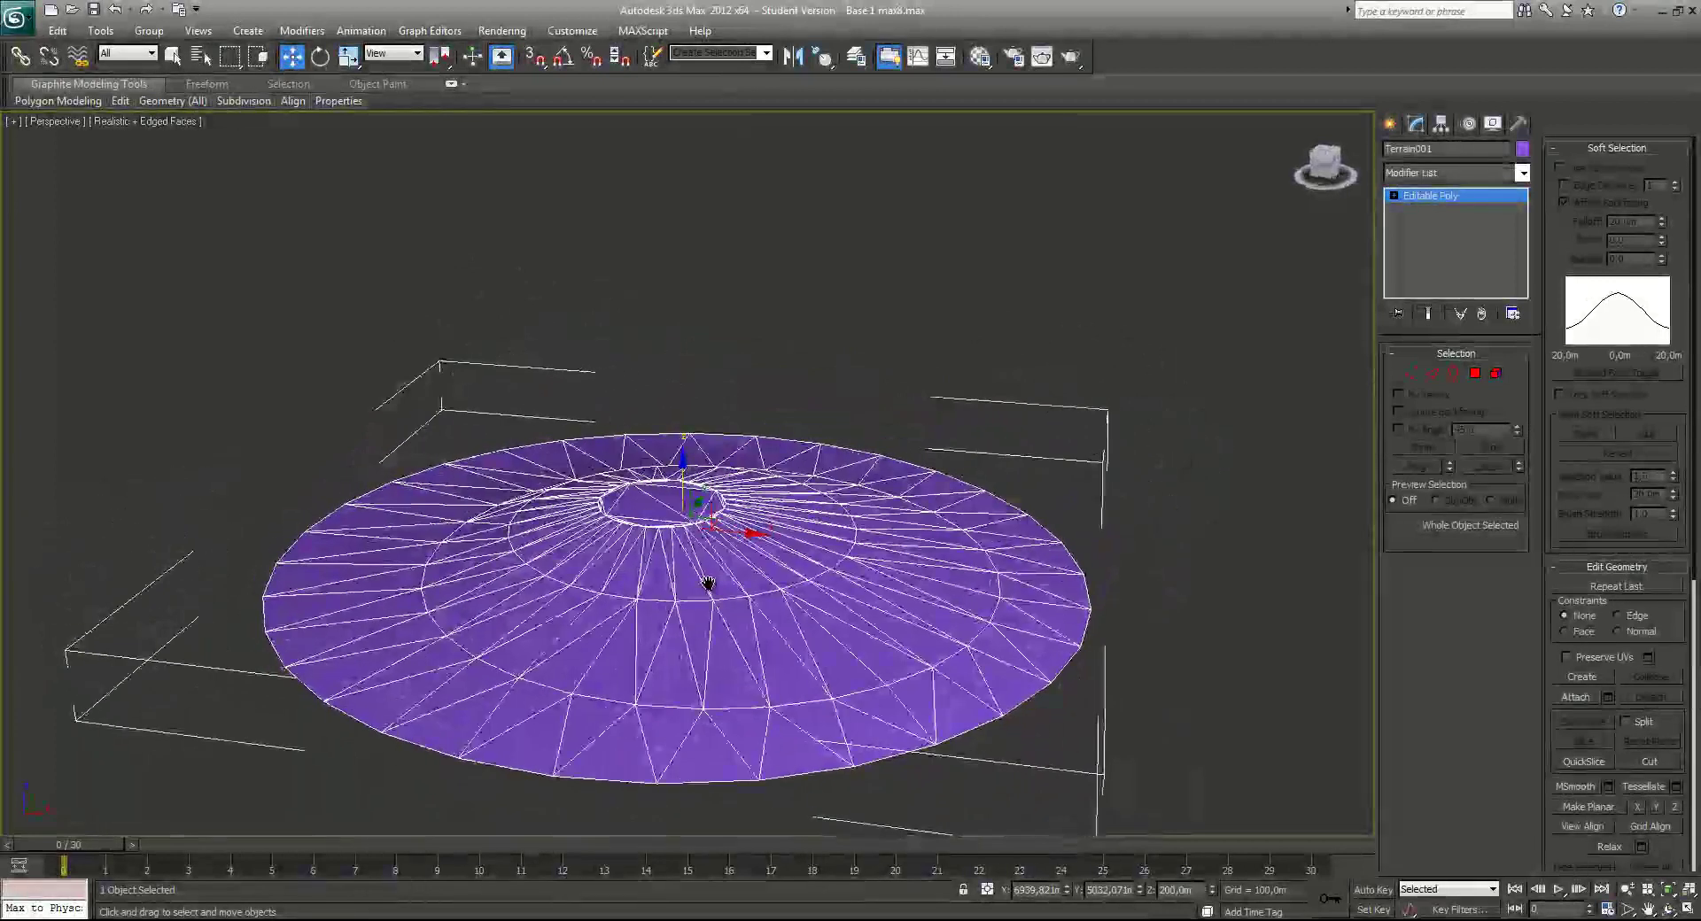
pyautogui.moveTo(678, 486); pyautogui.dragTo(679, 479)
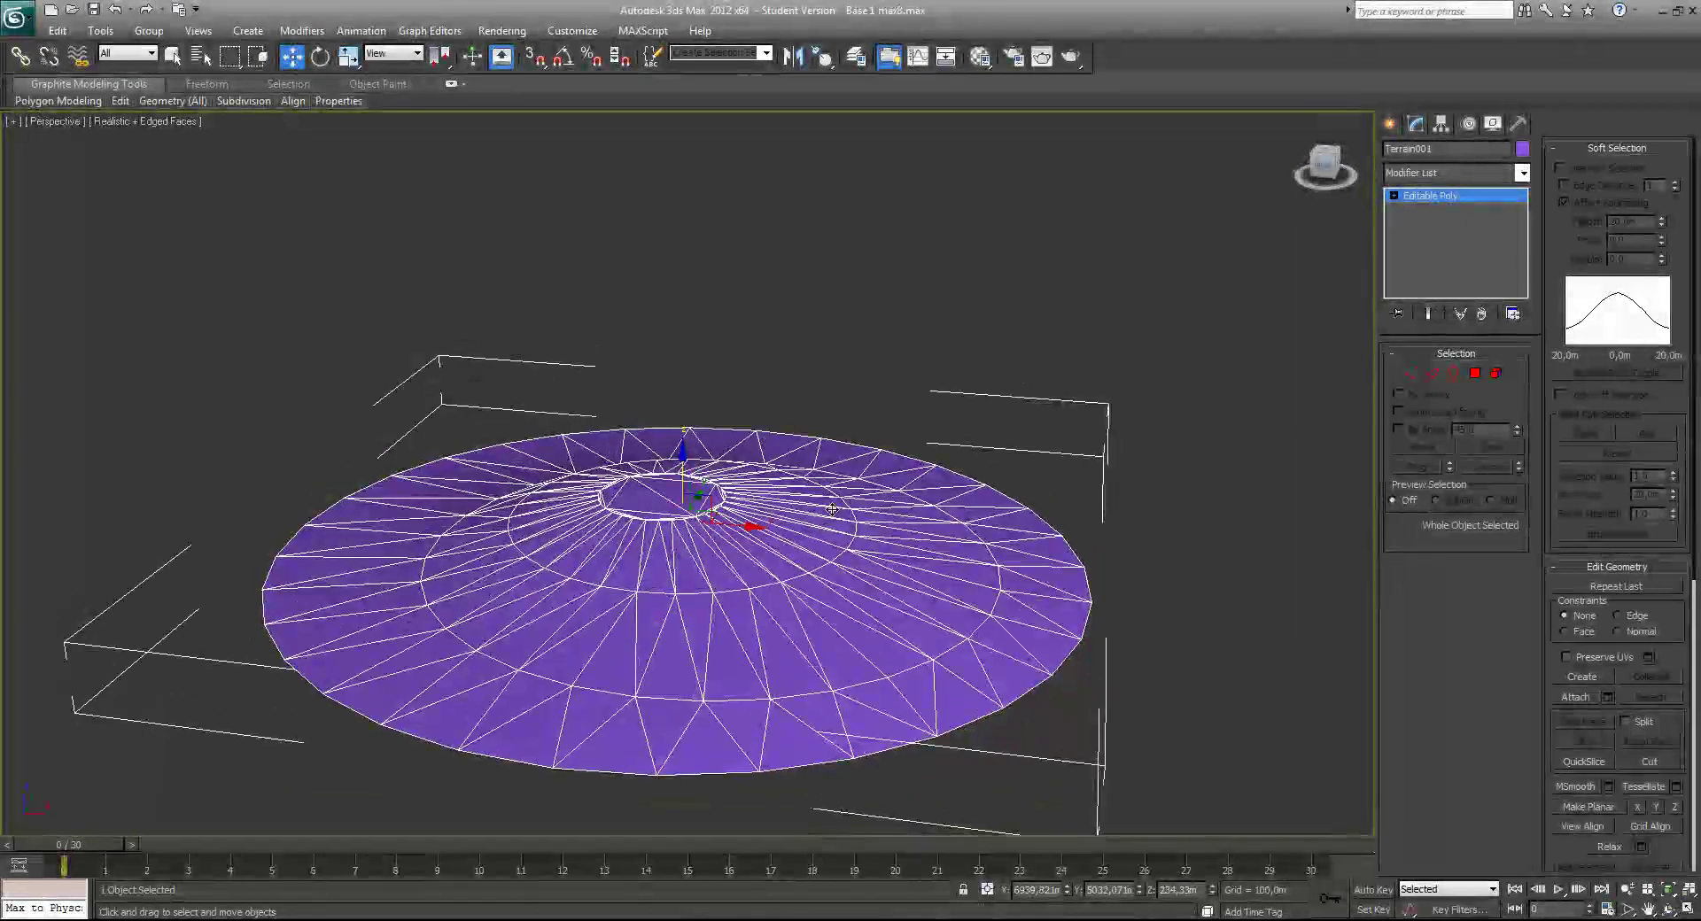
pyautogui.moveTo(733, 530); pyautogui.dragTo(660, 505, button='middle')
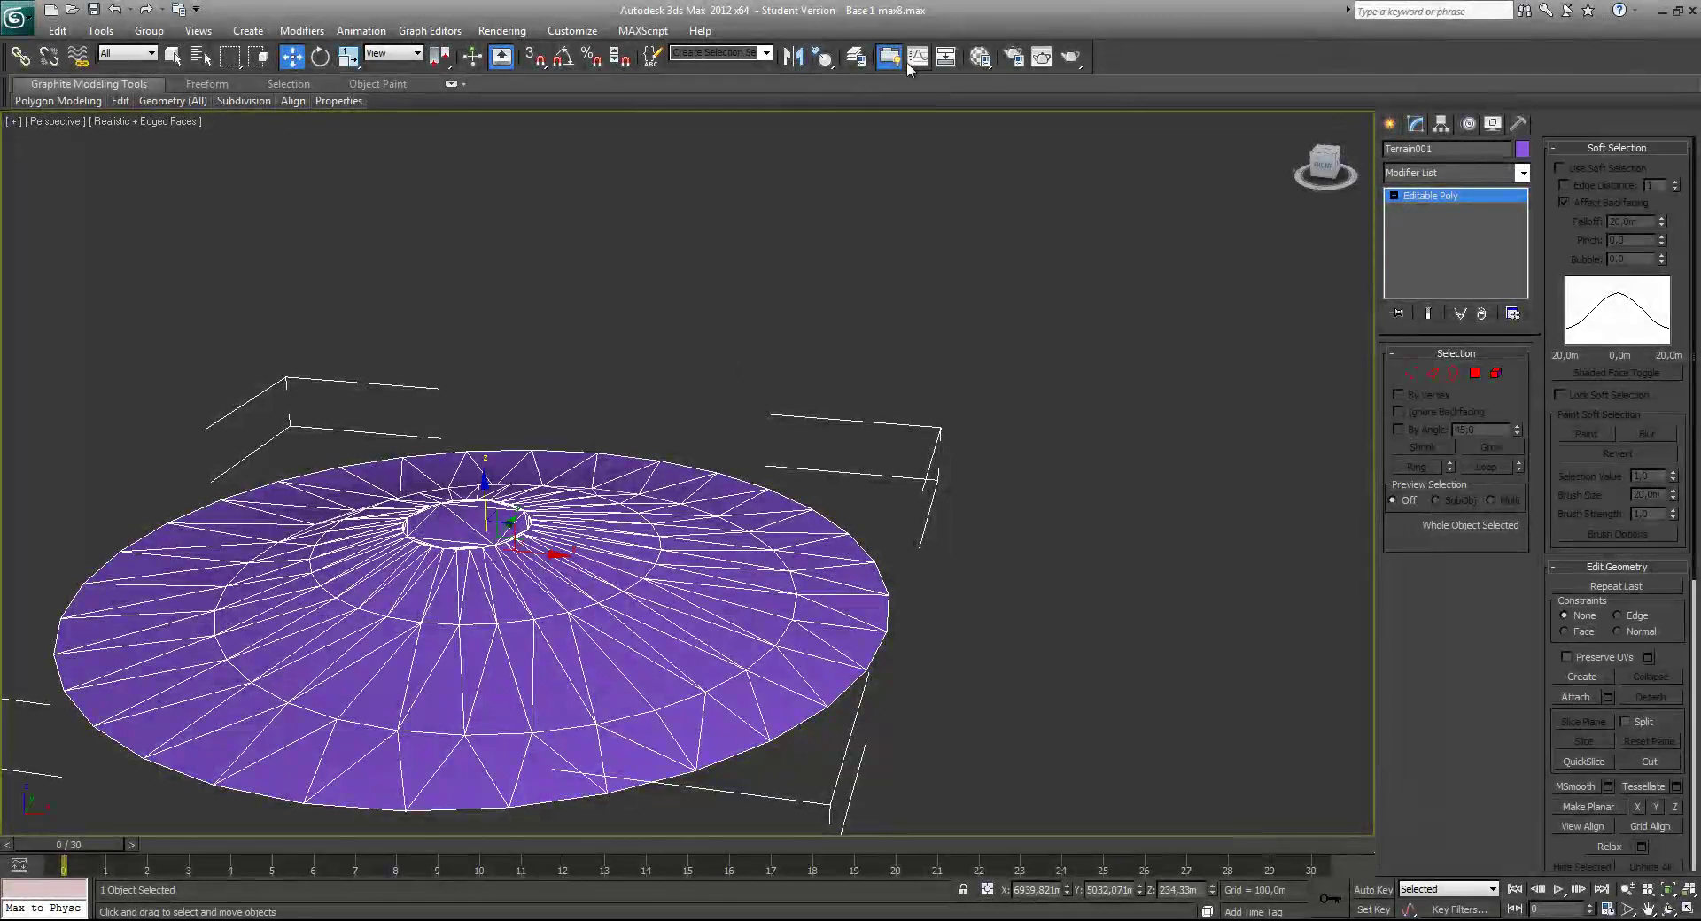
# In the FarSce original layer, hide Terrain001 and unhide Mesh01.
pyautogui.click(856, 57)
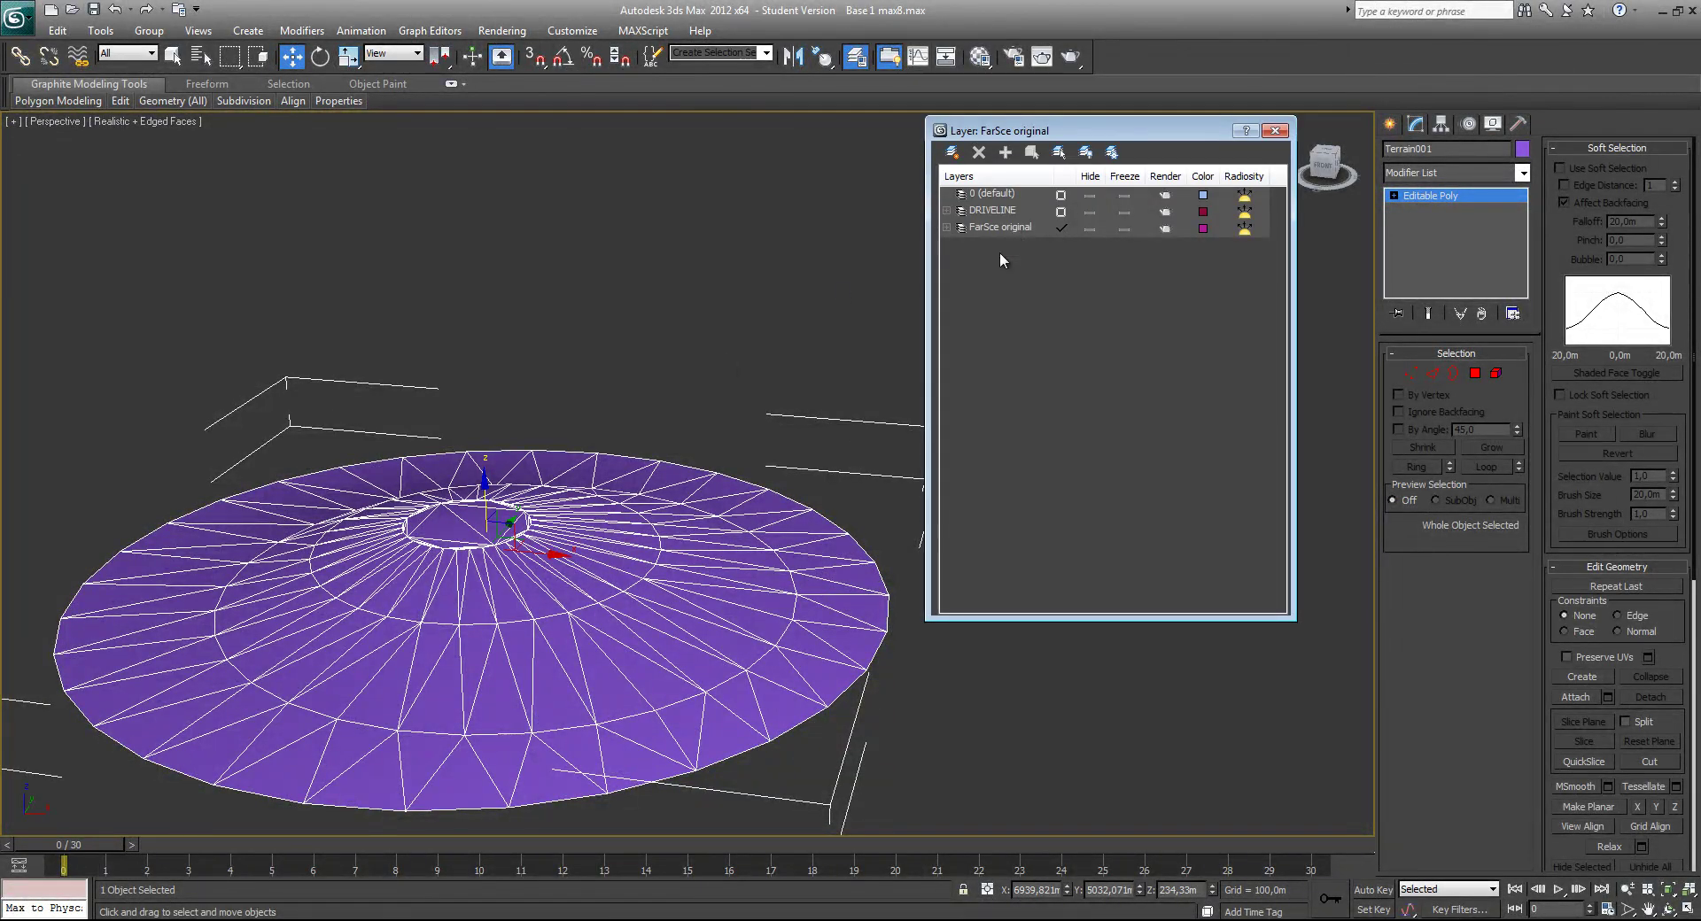
pyautogui.click(946, 228)
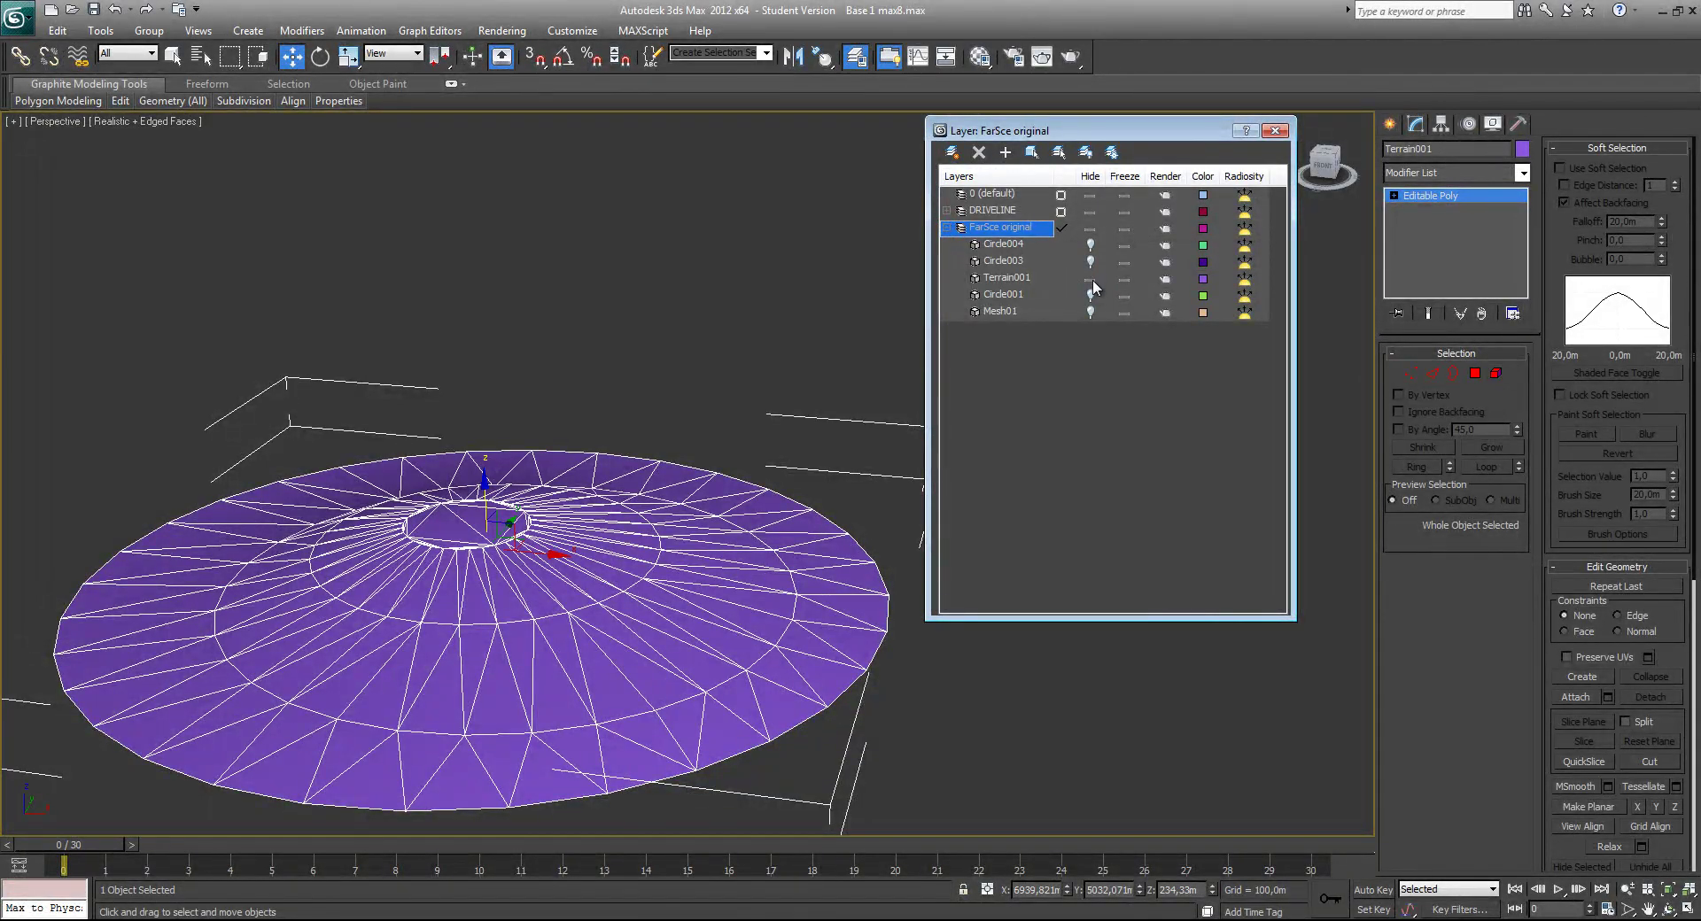
pyautogui.click(1091, 278)
pyautogui.click(1091, 278)
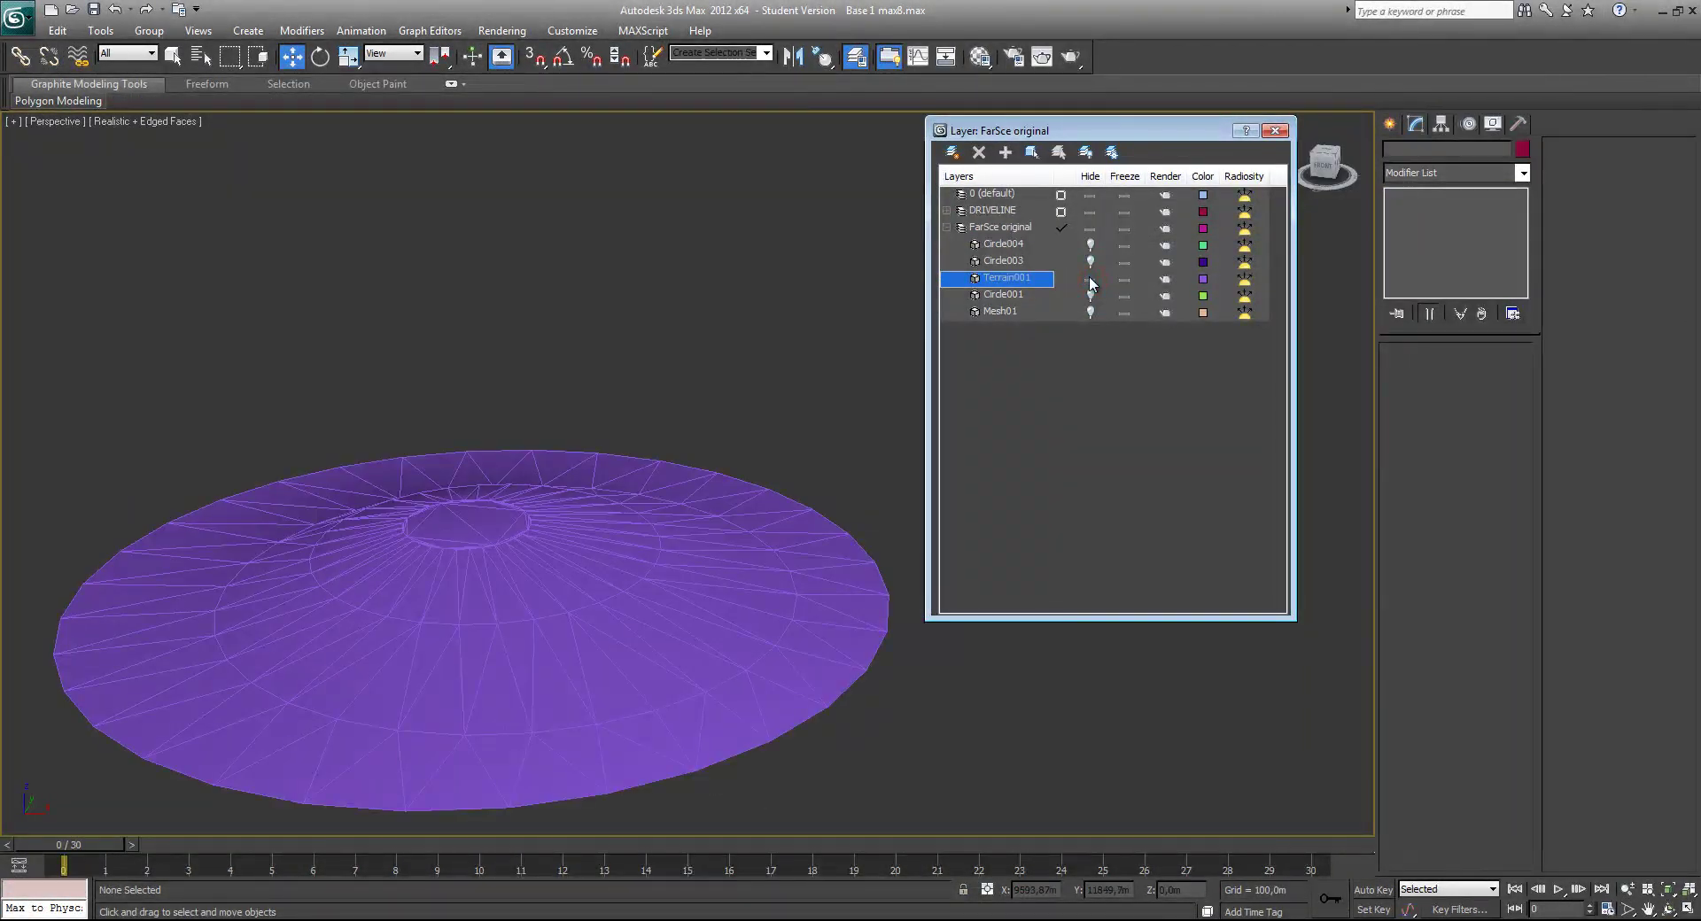
pyautogui.click(1091, 278)
pyautogui.click(1092, 312)
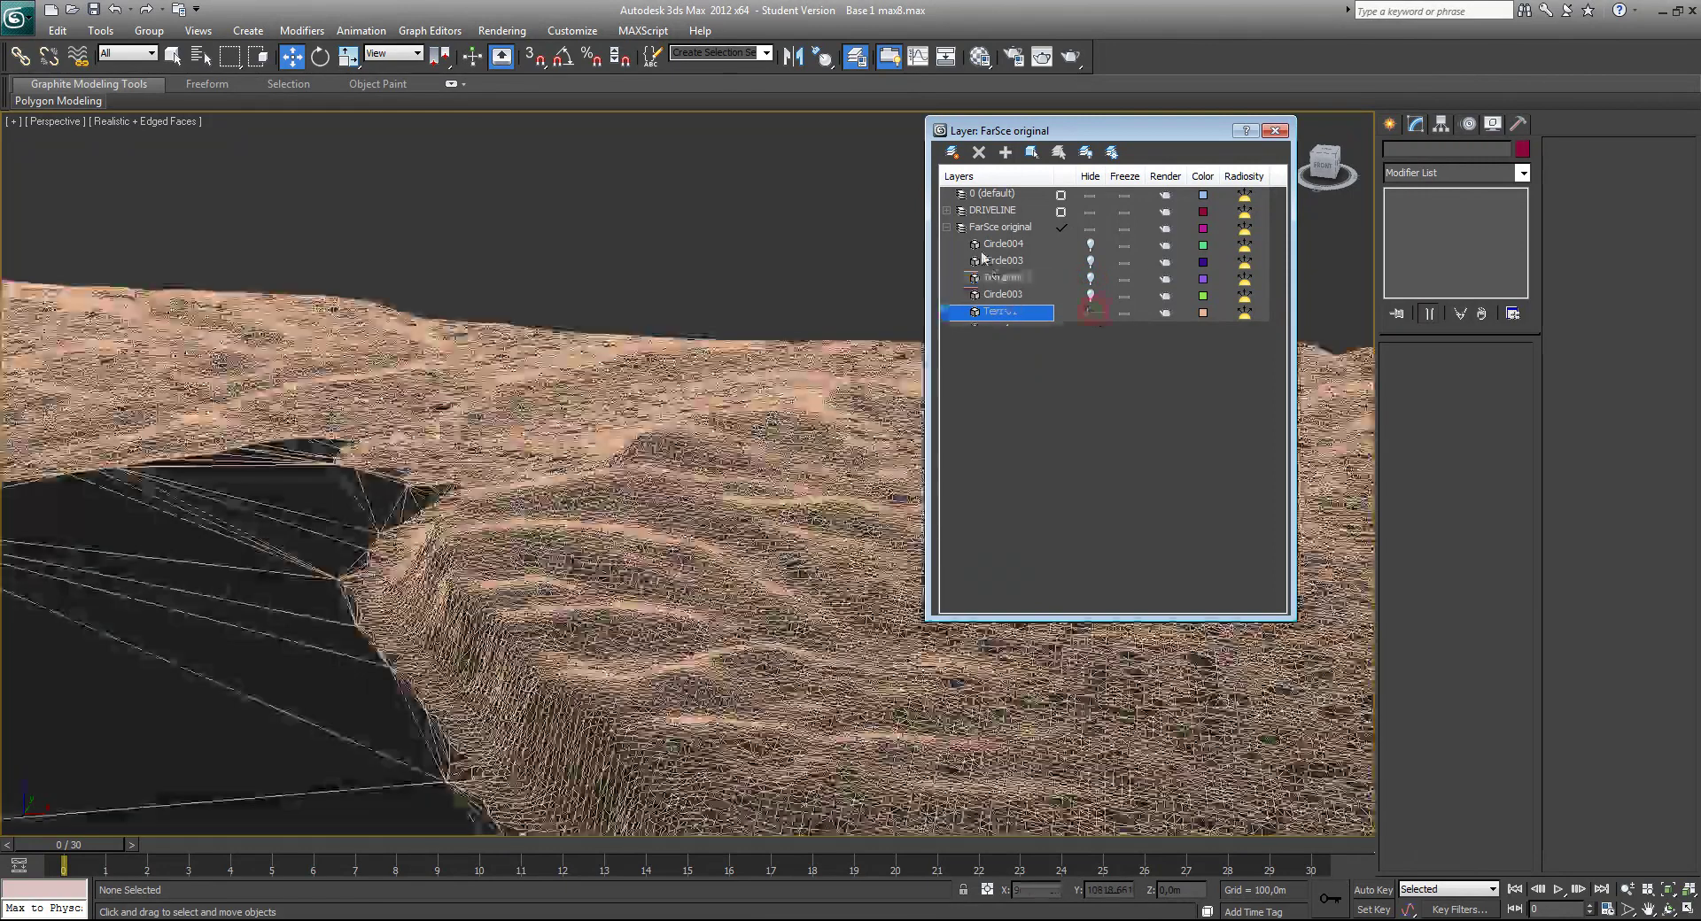
pyautogui.click(1274, 130)
# Display the hilly Mesh01 terrain in Realistic shading without edged faces.
pyautogui.press('F3')
pyautogui.moveTo(802, 406); pyautogui.dragTo(749, 380, button='middle')
pyautogui.press('F3')
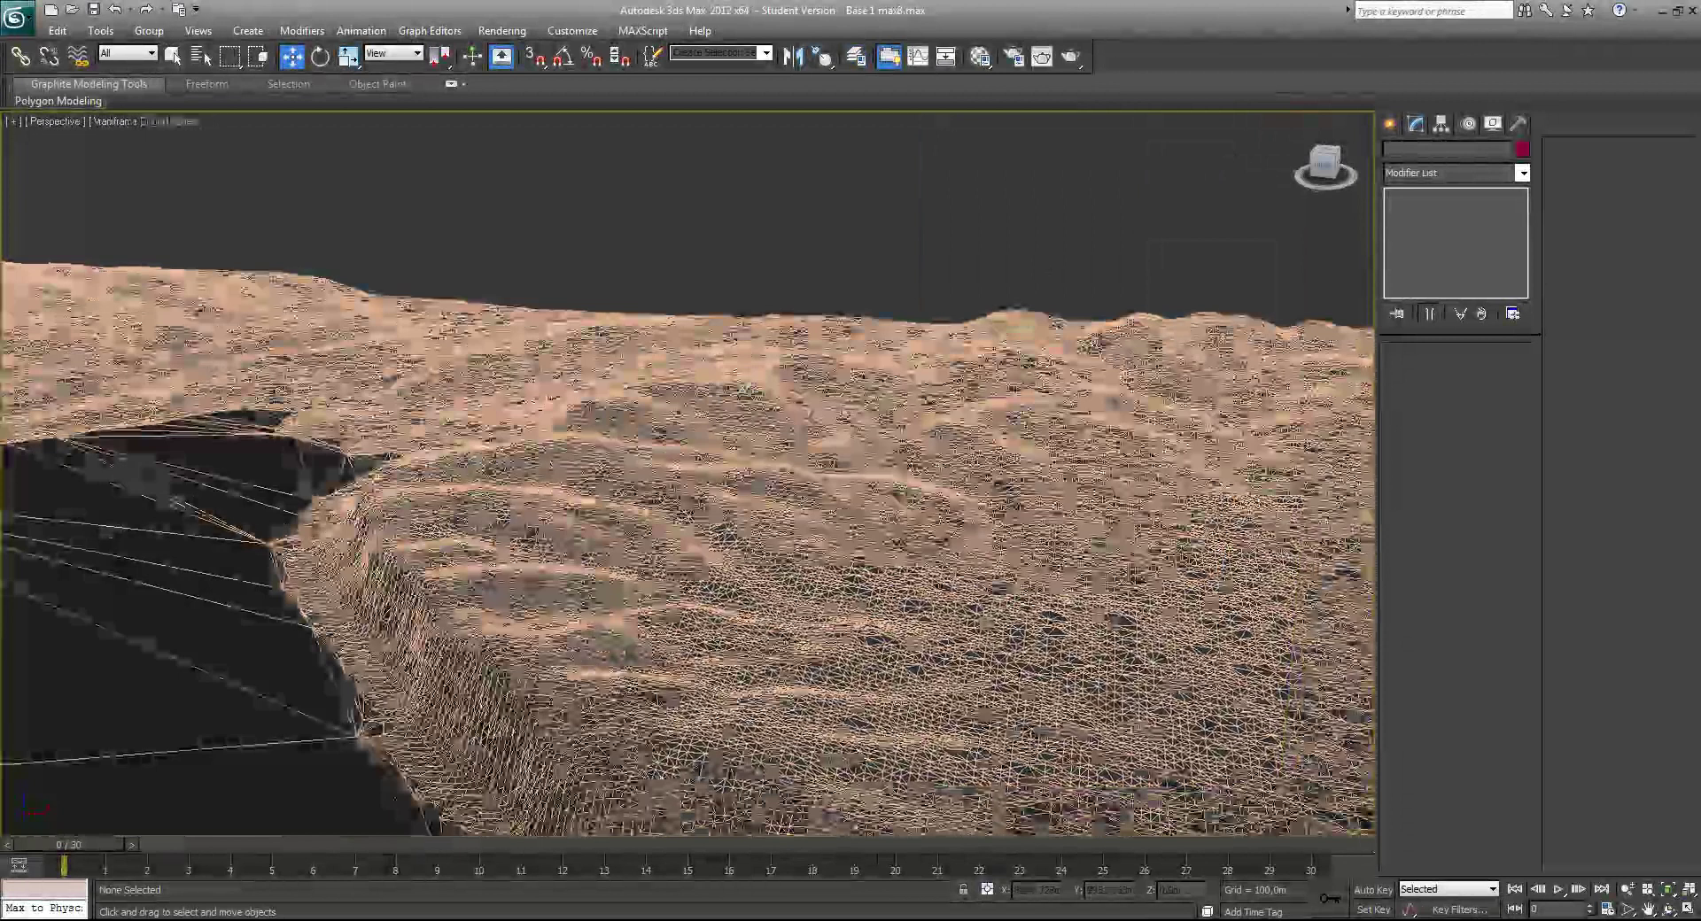
pyautogui.press('F4')
pyautogui.keyDown('alt'); pyautogui.moveTo(726, 443); pyautogui.dragTo(805, 346, button='middle'); pyautogui.keyUp('alt')
pyautogui.scroll(3, 633, 532)
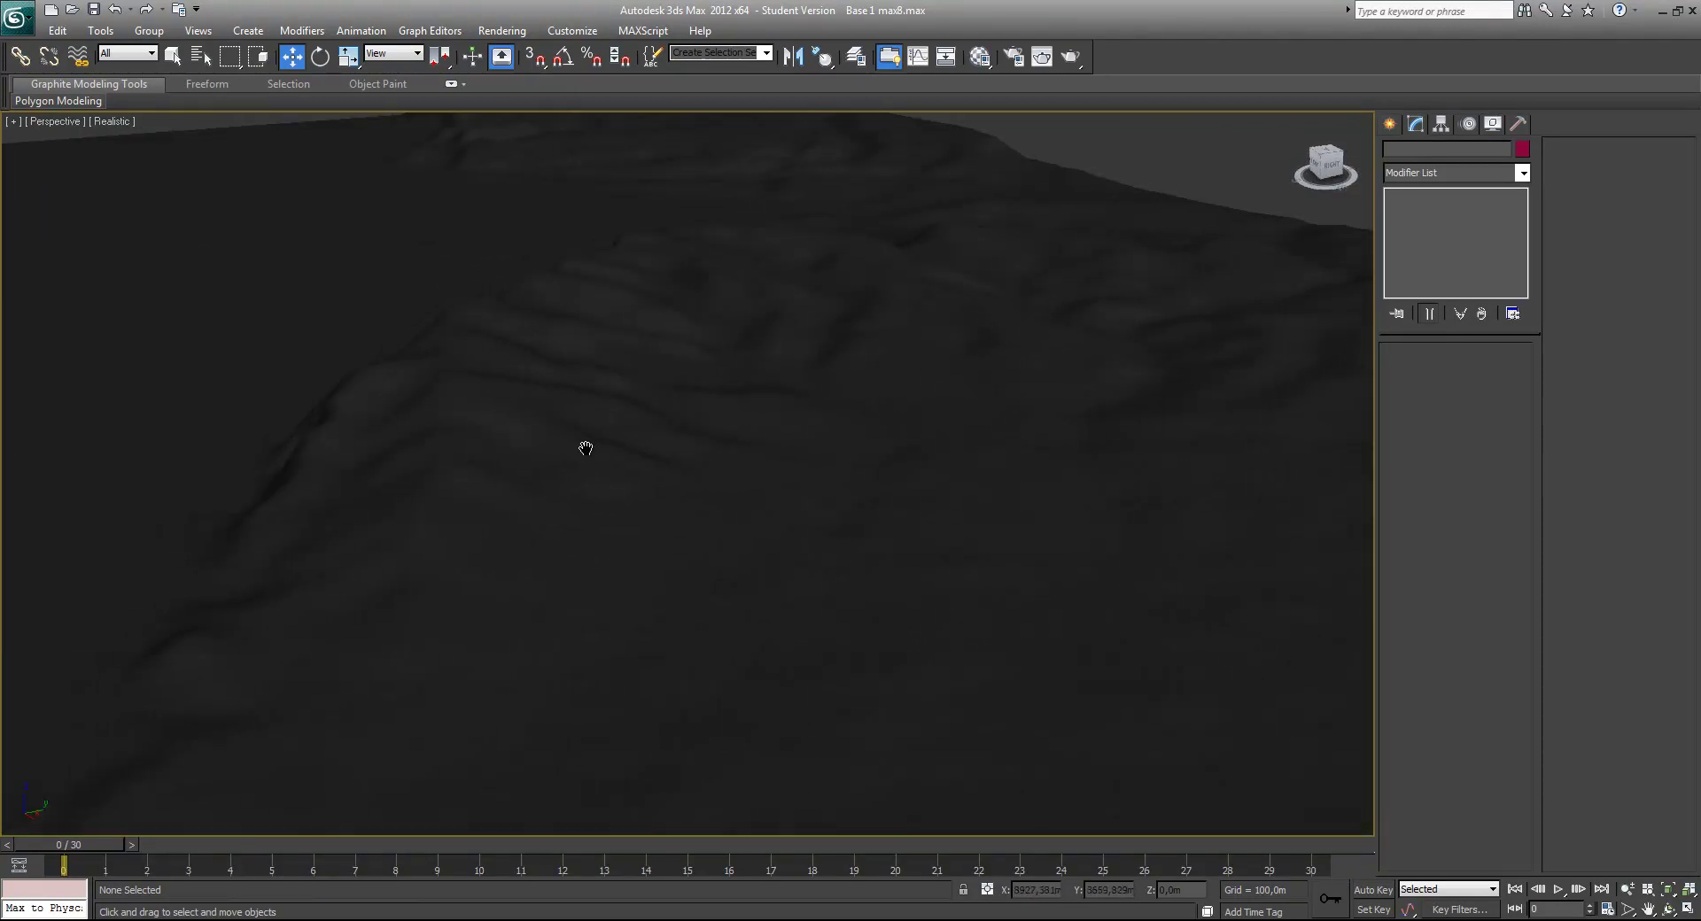
pyautogui.moveTo(568, 445); pyautogui.dragTo(627, 468, button='middle')
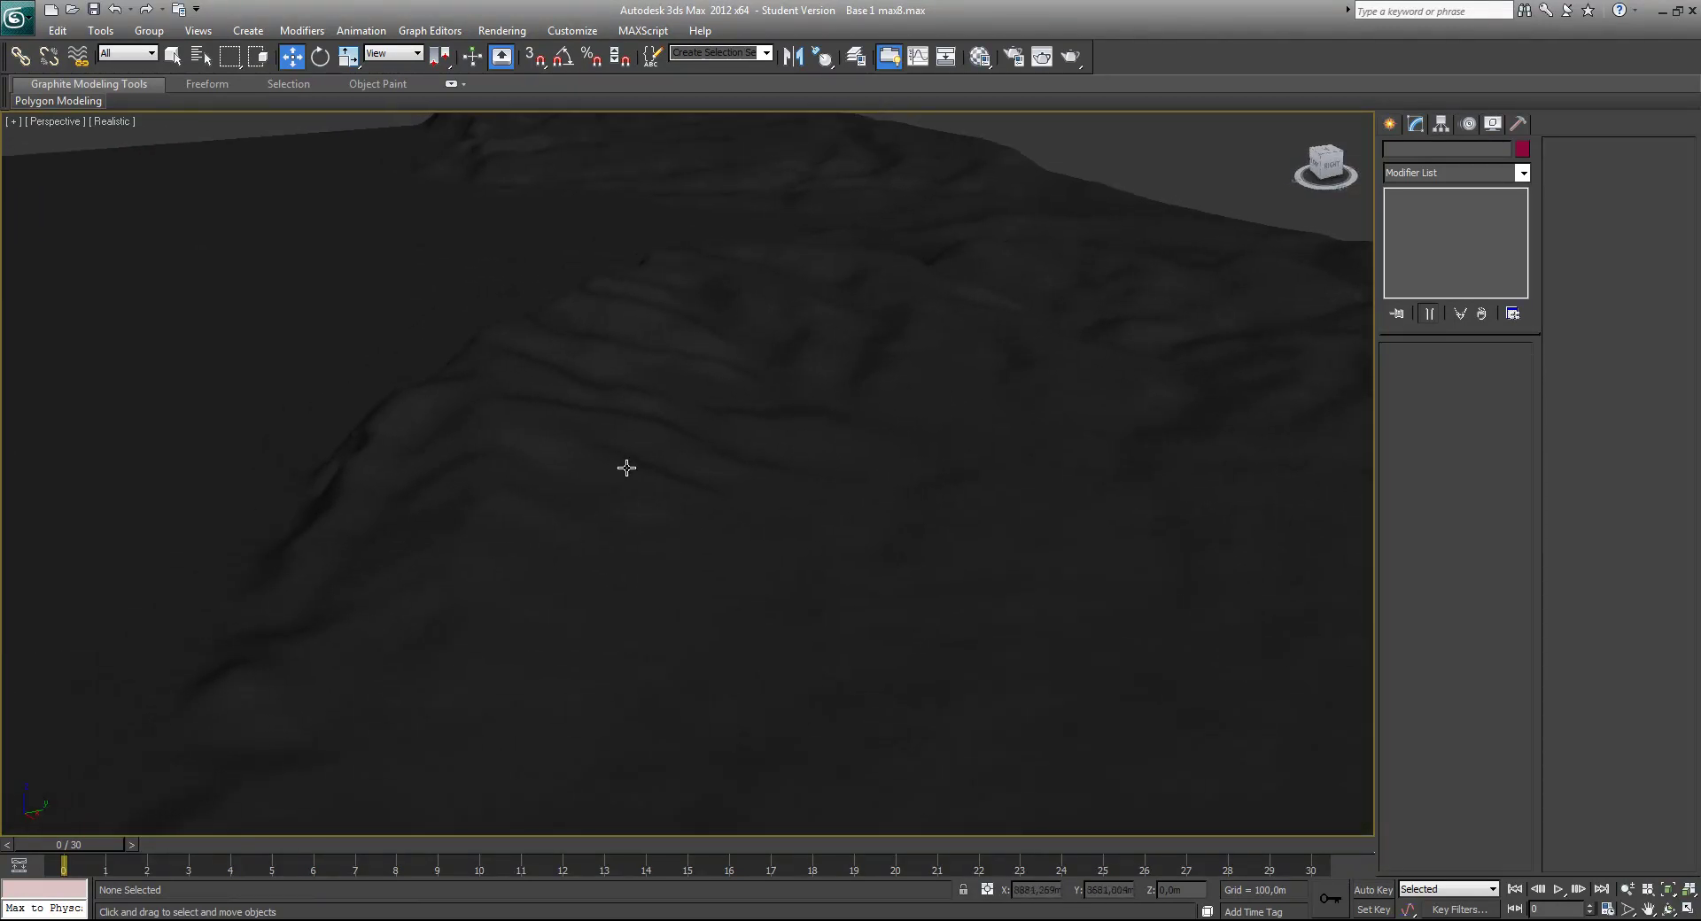
pyautogui.click(1390, 125)
pyautogui.click(1423, 181)
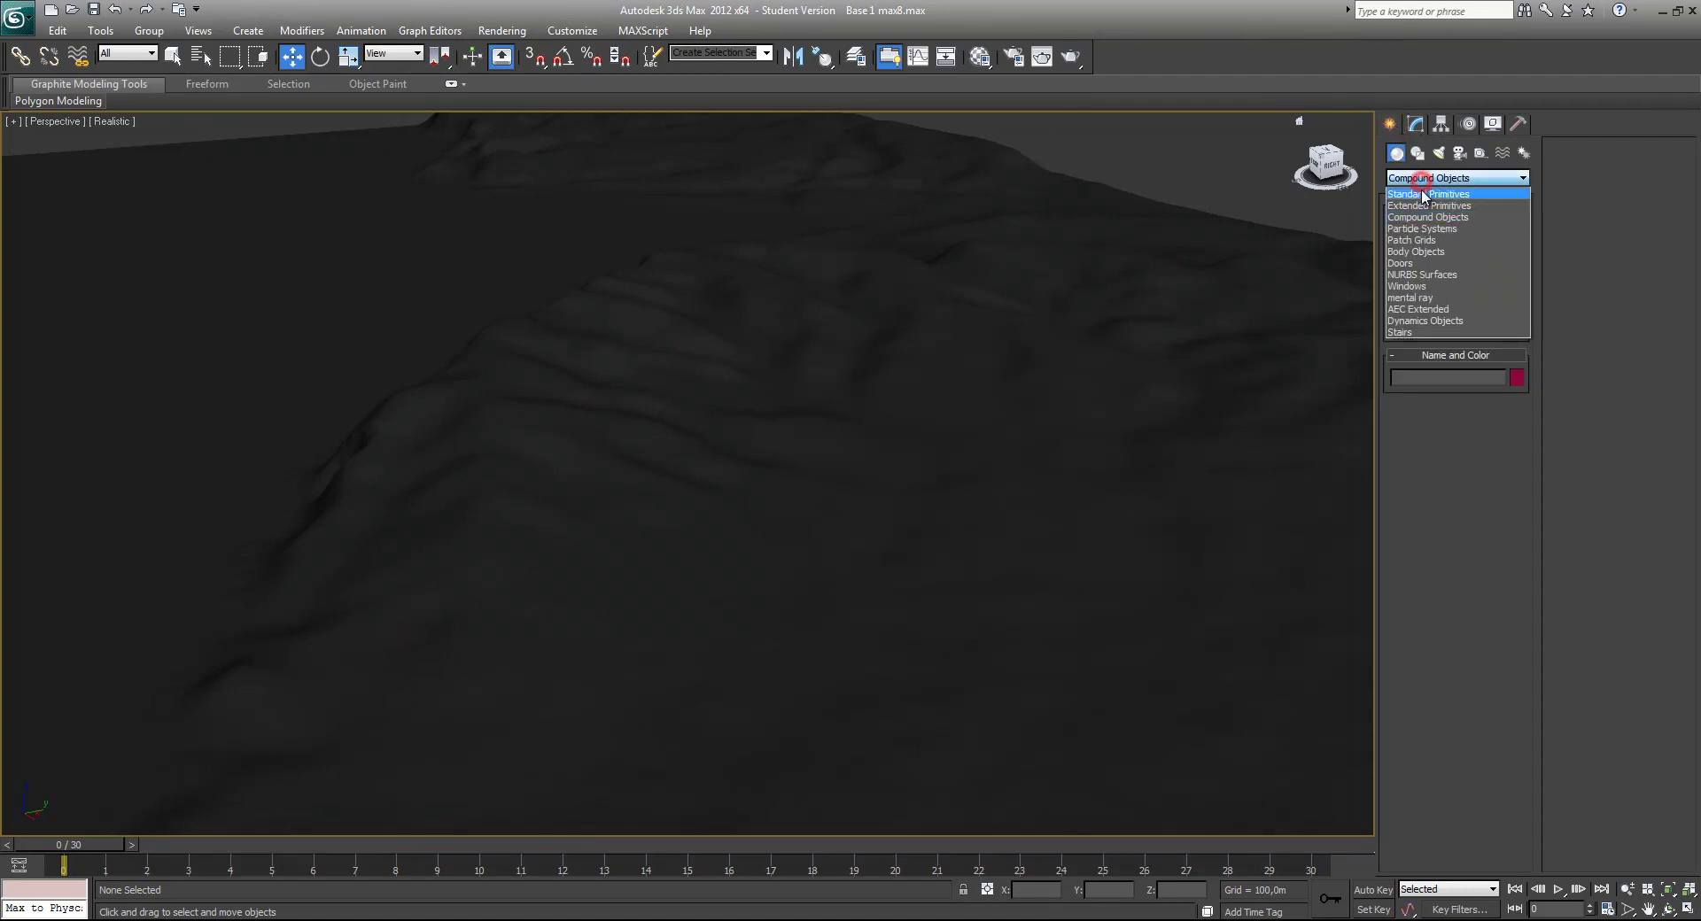
pyautogui.click(1423, 190)
# Start the Line spline tool and bring the terrain mesh up in a maximized wireframe top view.
pyautogui.keyDown('alt'); pyautogui.moveTo(522, 396); pyautogui.dragTo(849, 422, button='middle'); pyautogui.keyUp('alt')
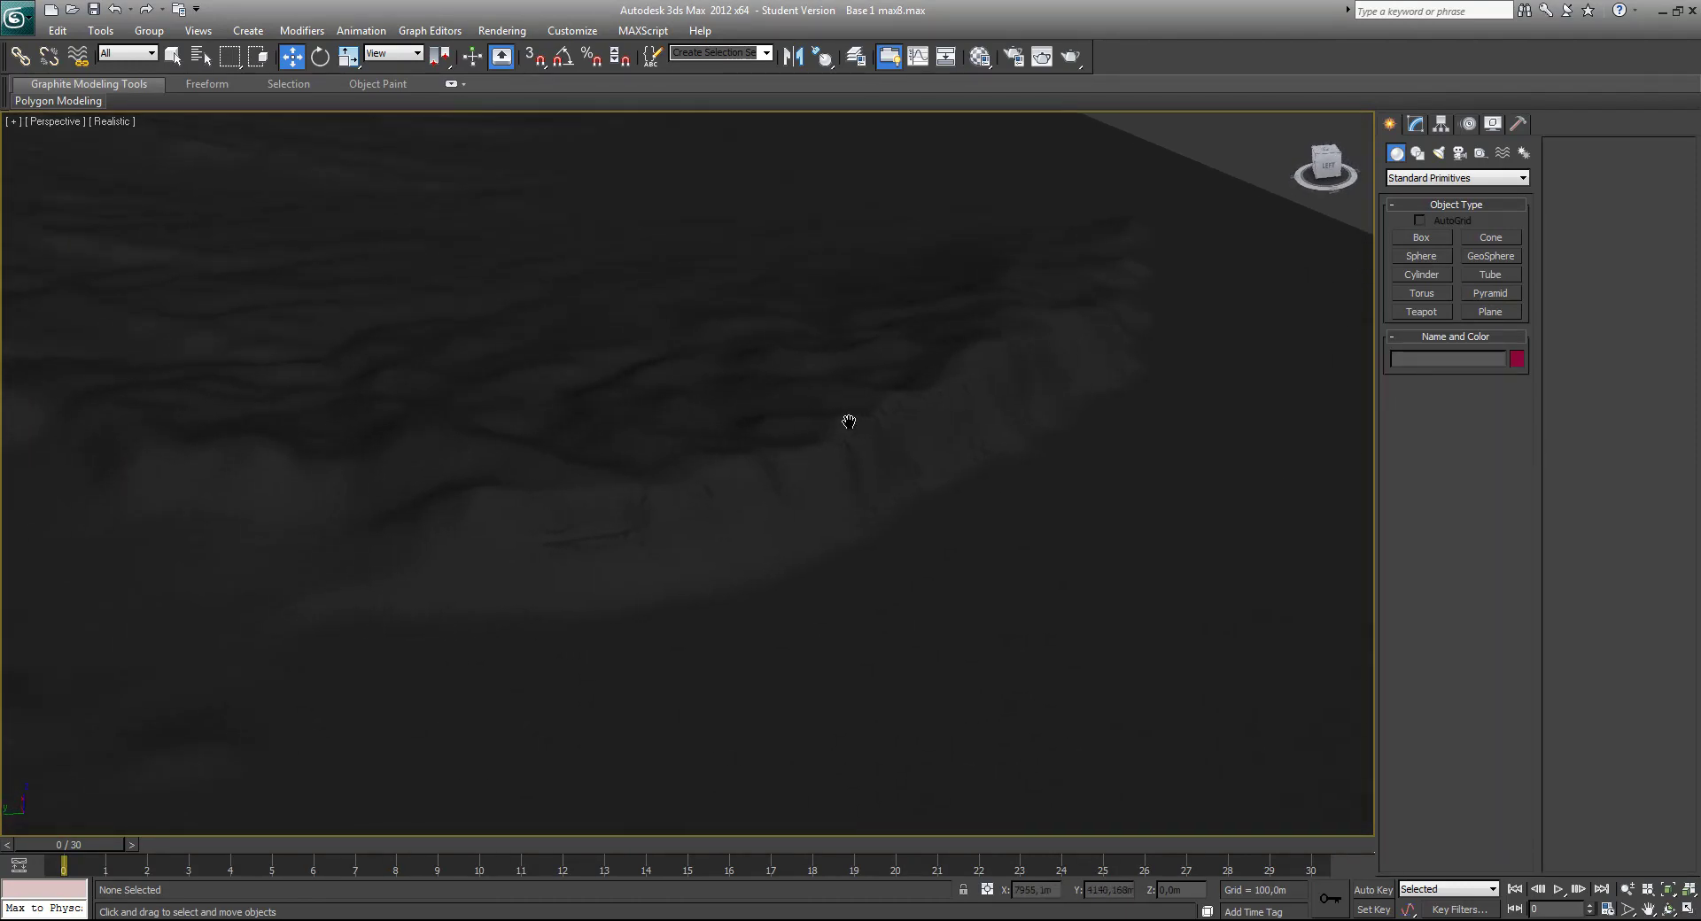
pyautogui.scroll(5, 524, 588)
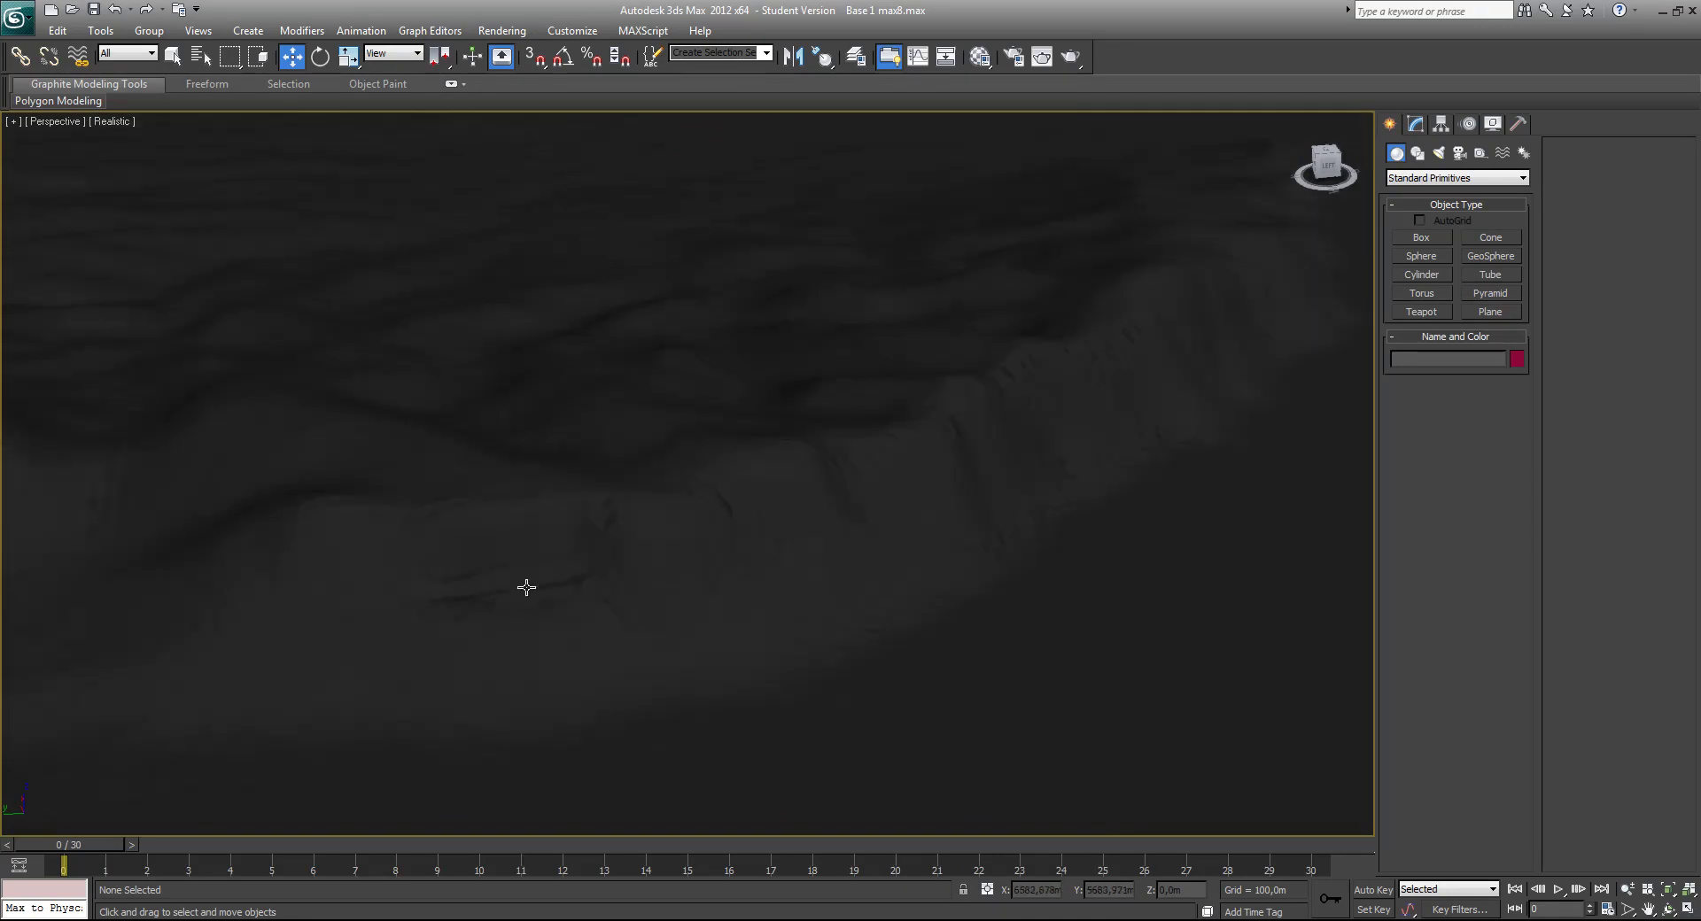
pyautogui.moveTo(497, 592); pyautogui.dragTo(789, 540, button='middle')
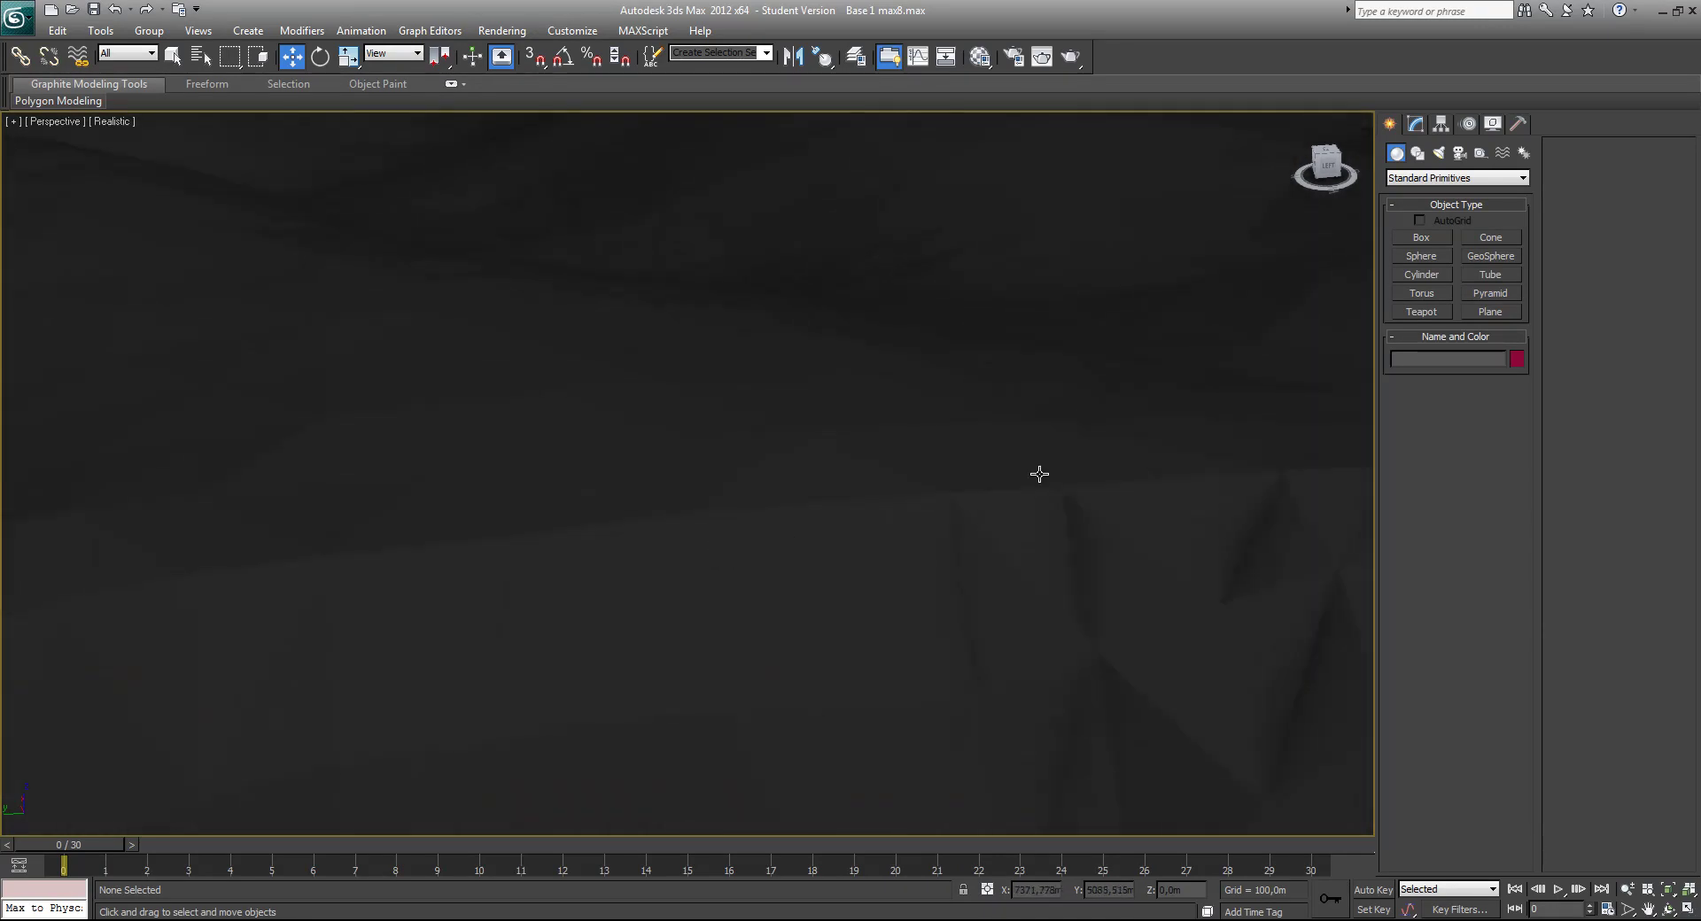
pyautogui.click(1417, 152)
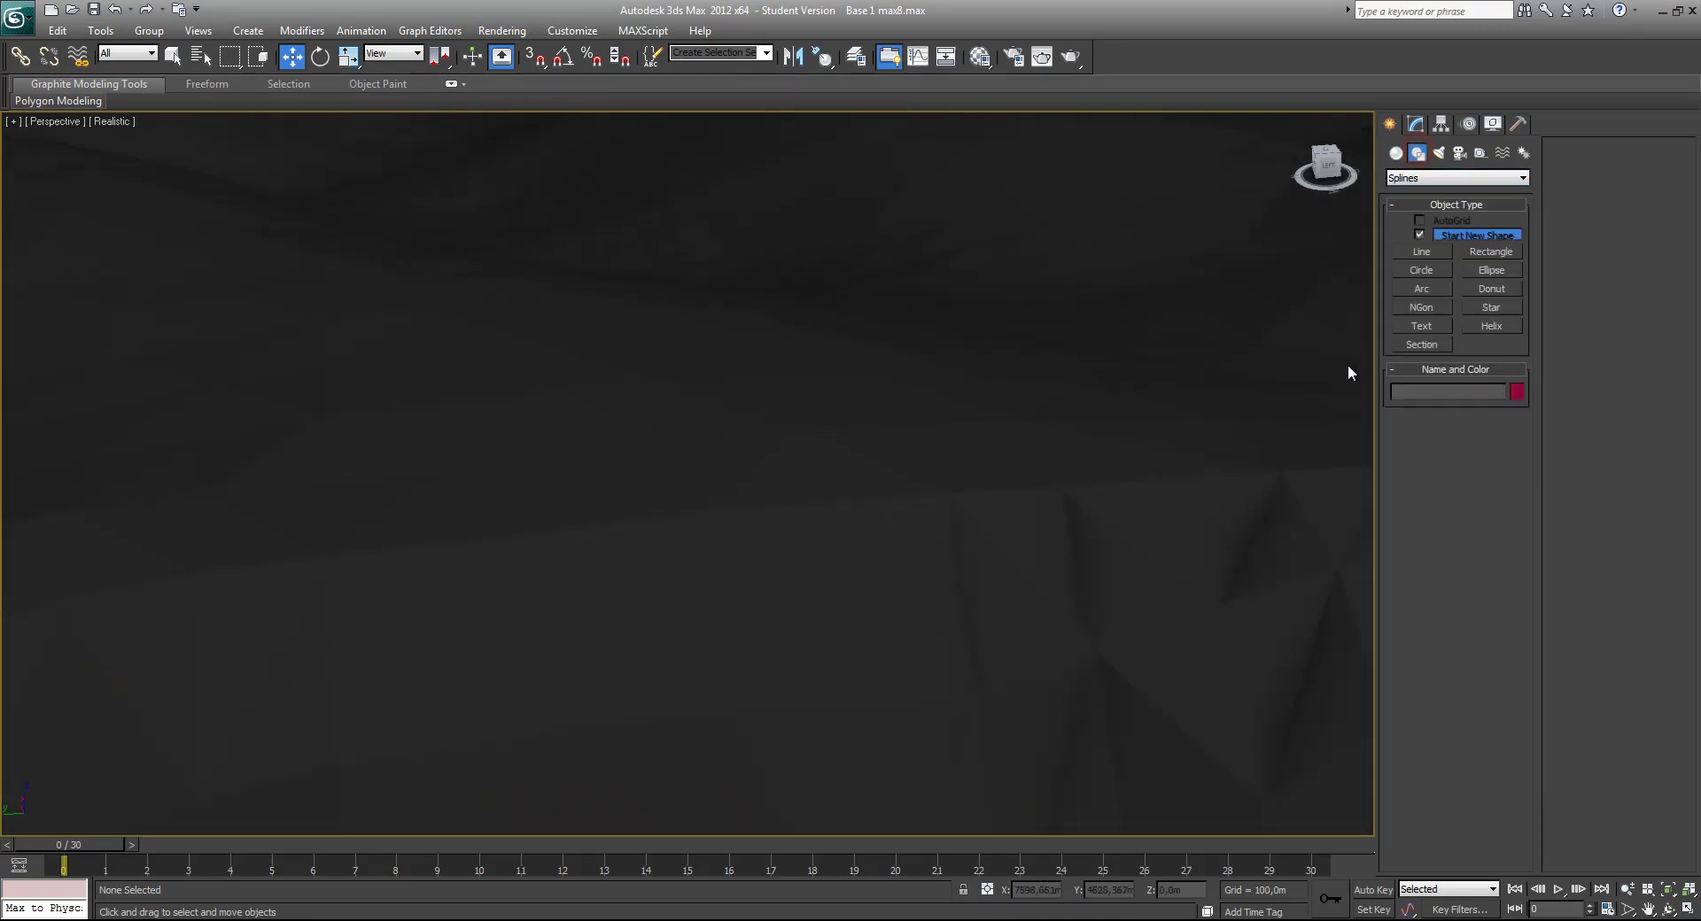
pyautogui.click(1428, 251)
pyautogui.moveTo(843, 421); pyautogui.dragTo(918, 396, button='middle')
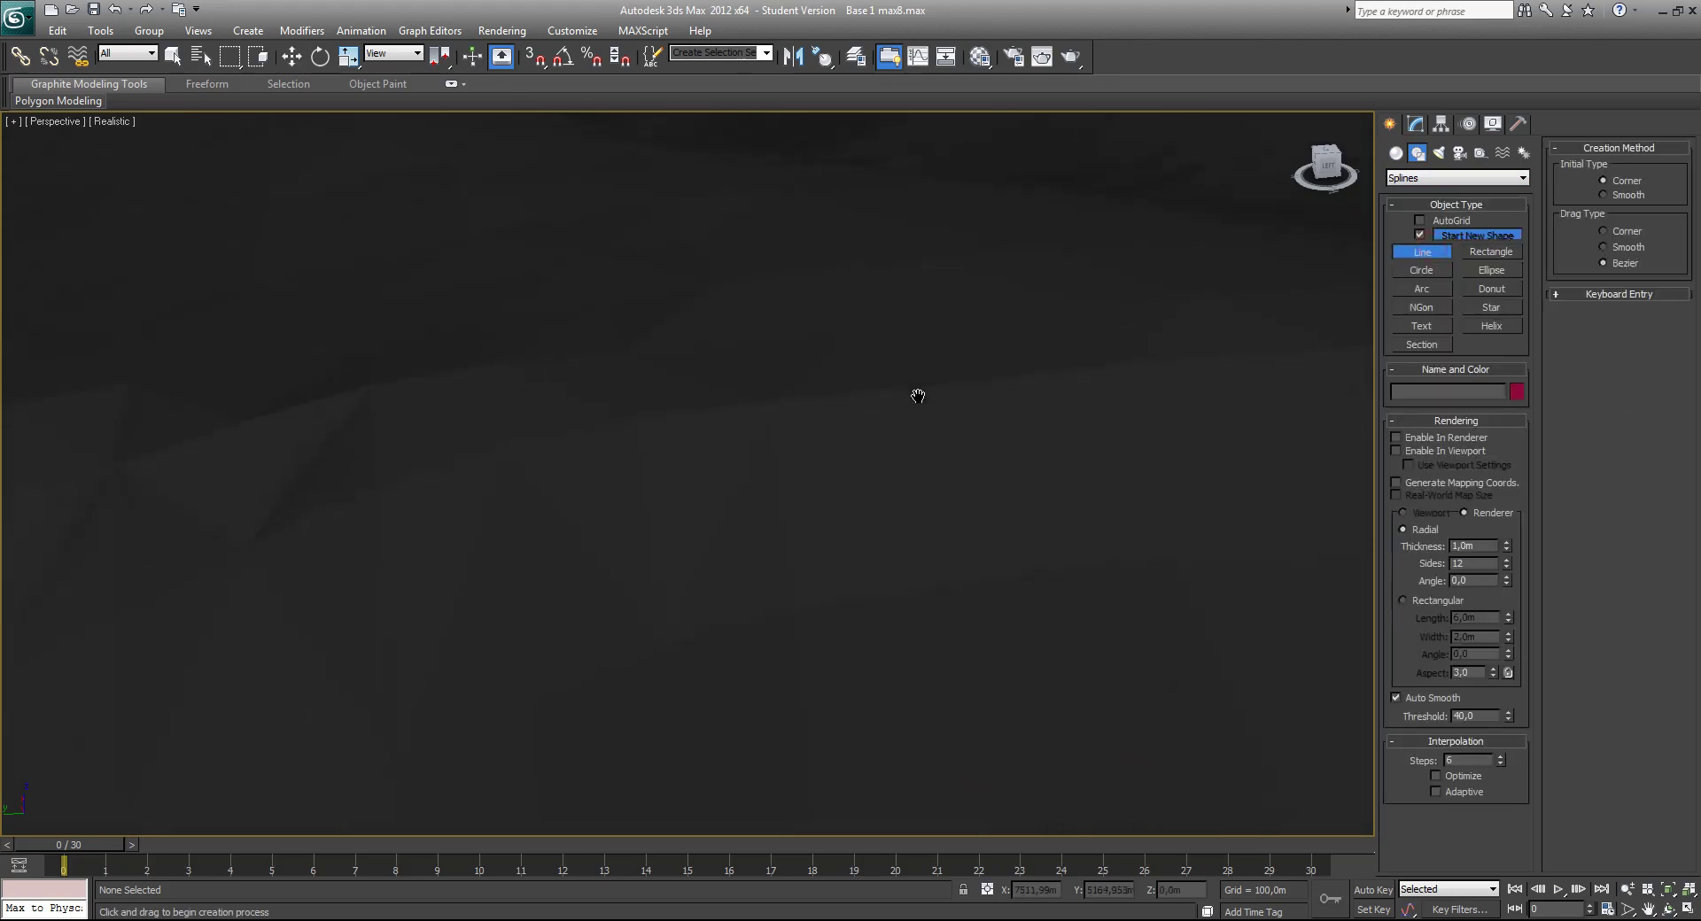
pyautogui.hotkey('alt', 'w')
pyautogui.middleClick(493, 368)
pyautogui.hotkey('alt', 'w')
pyautogui.moveTo(499, 372); pyautogui.dragTo(574, 703, button='middle')
# Draw the switchback part of the line as straight segments winding down the terrain beside the dark inlet.
pyautogui.click(475, 244)
pyautogui.click(453, 352)
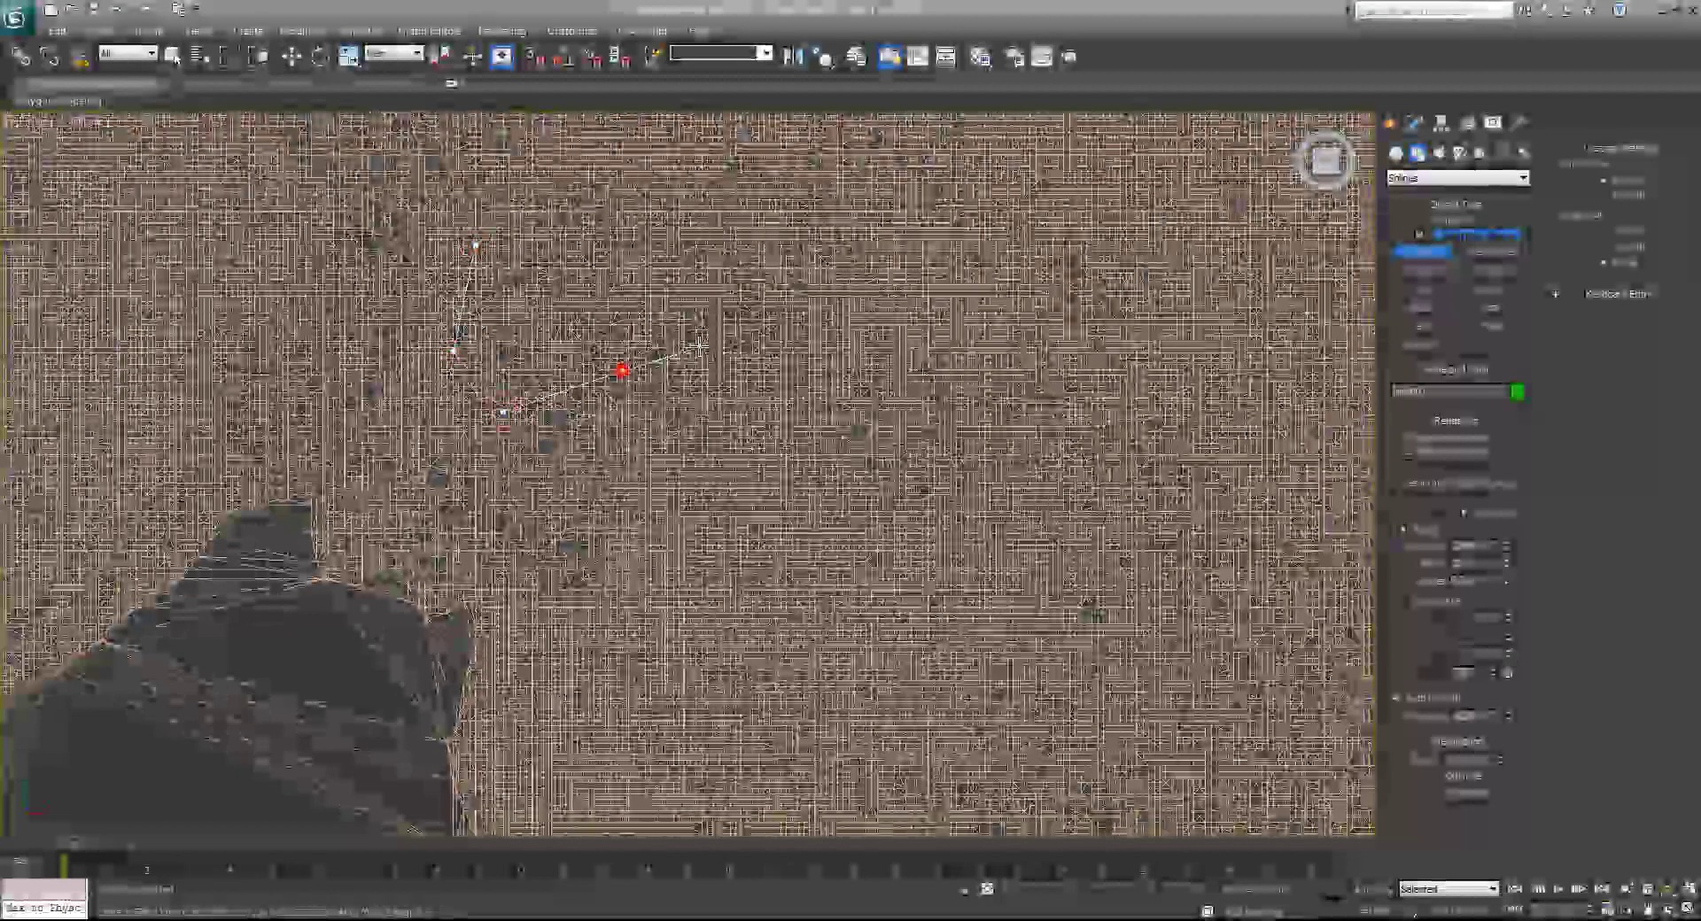
pyautogui.click(763, 340)
pyautogui.click(779, 396)
pyautogui.click(636, 447)
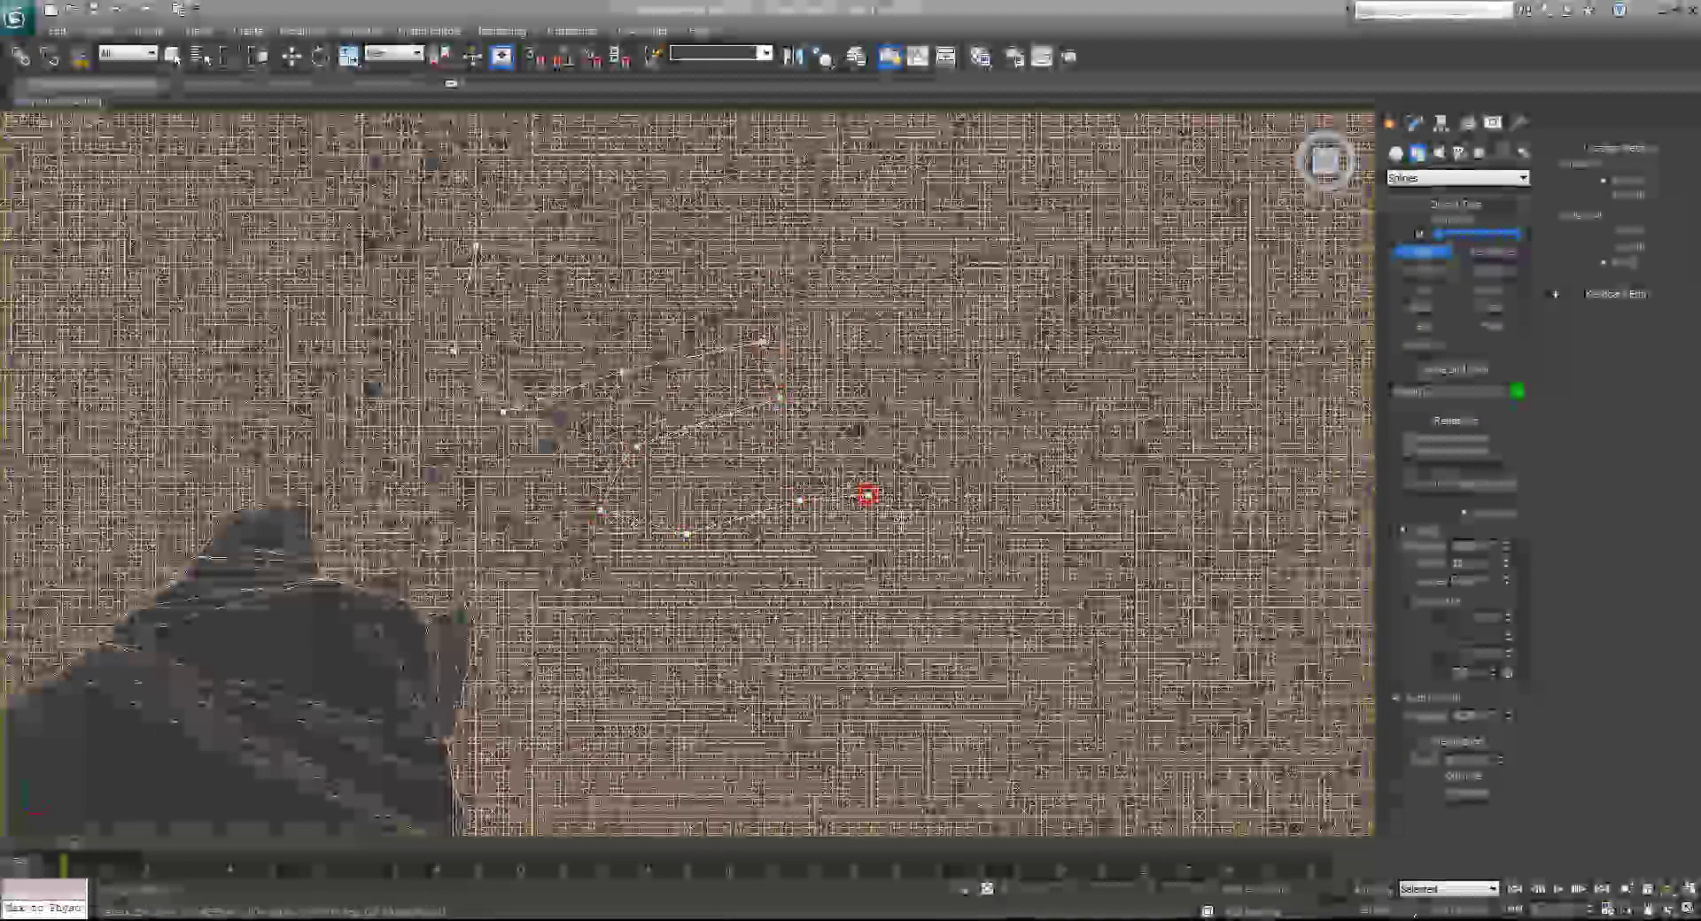
pyautogui.click(877, 559)
pyautogui.click(764, 595)
pyautogui.click(653, 612)
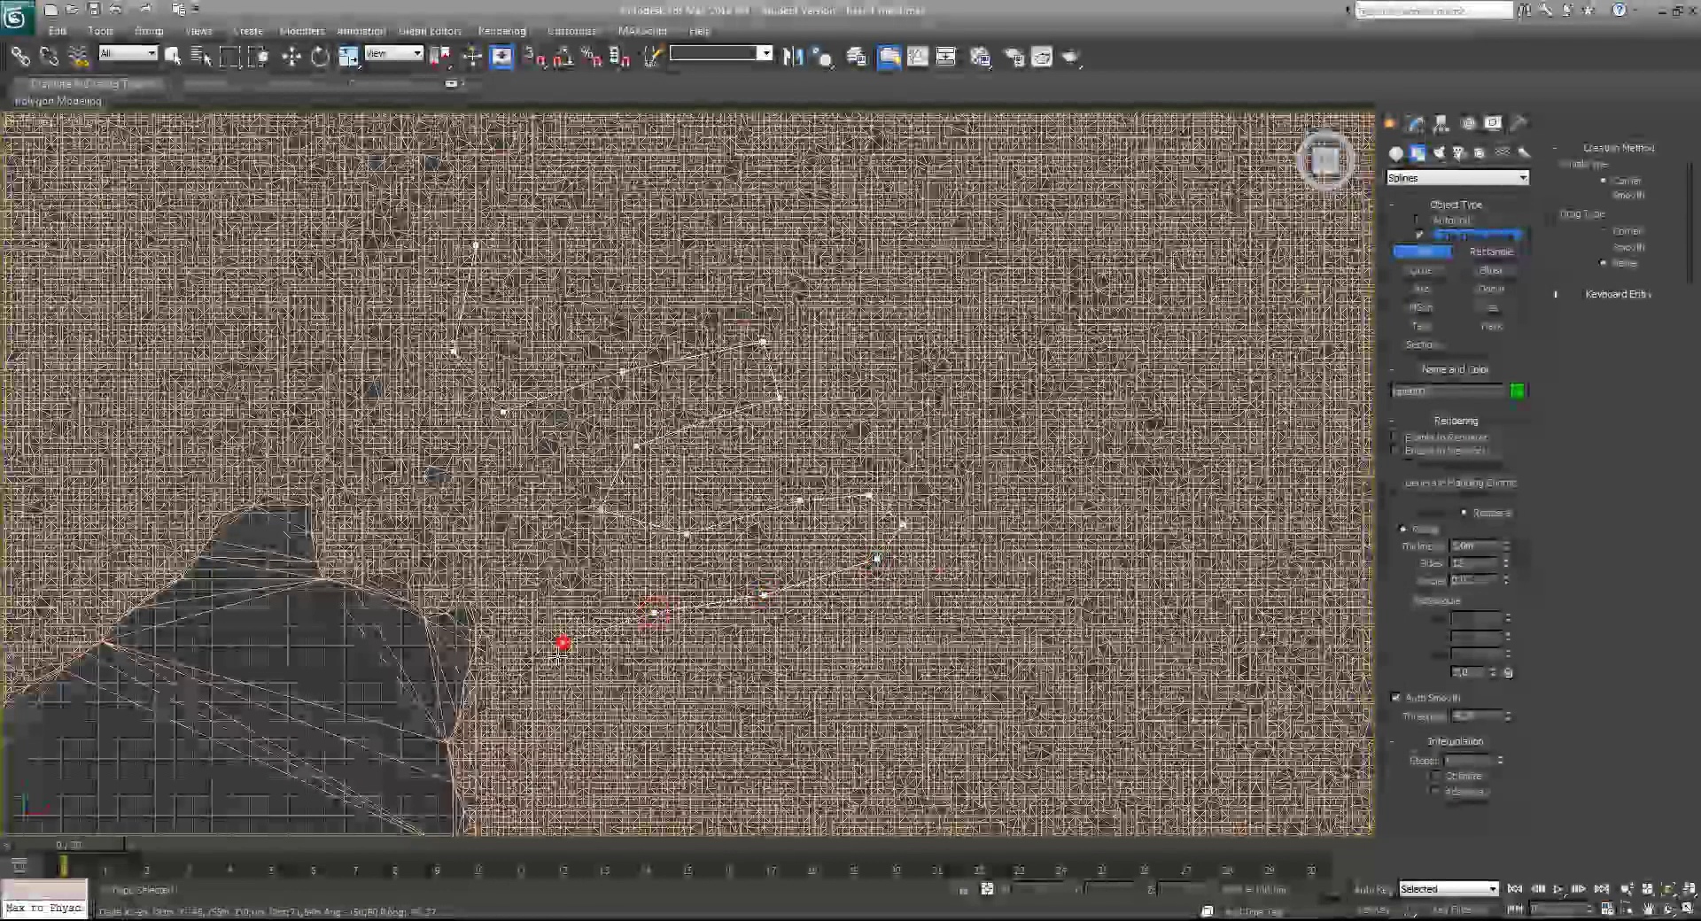
pyautogui.click(542, 769)
# Continue the line down the slope and across the terrain to its eastern edge, and finish the spline.
pyautogui.moveTo(543, 769); pyautogui.dragTo(647, 460, button='middle')
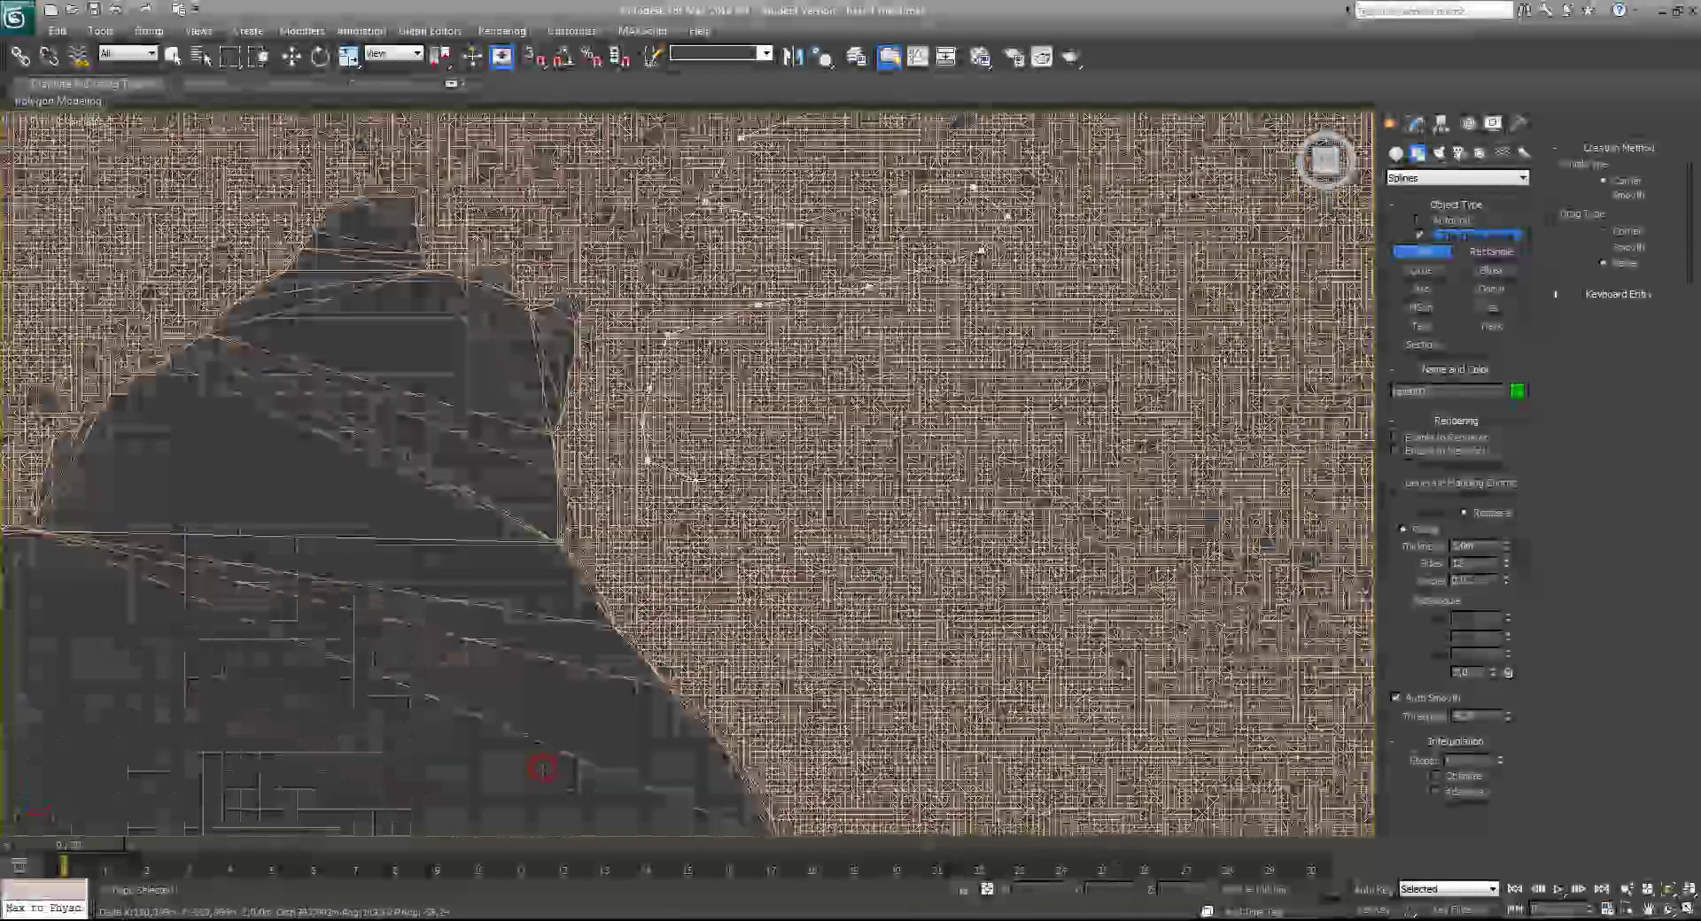
pyautogui.click(712, 504)
pyautogui.click(810, 517)
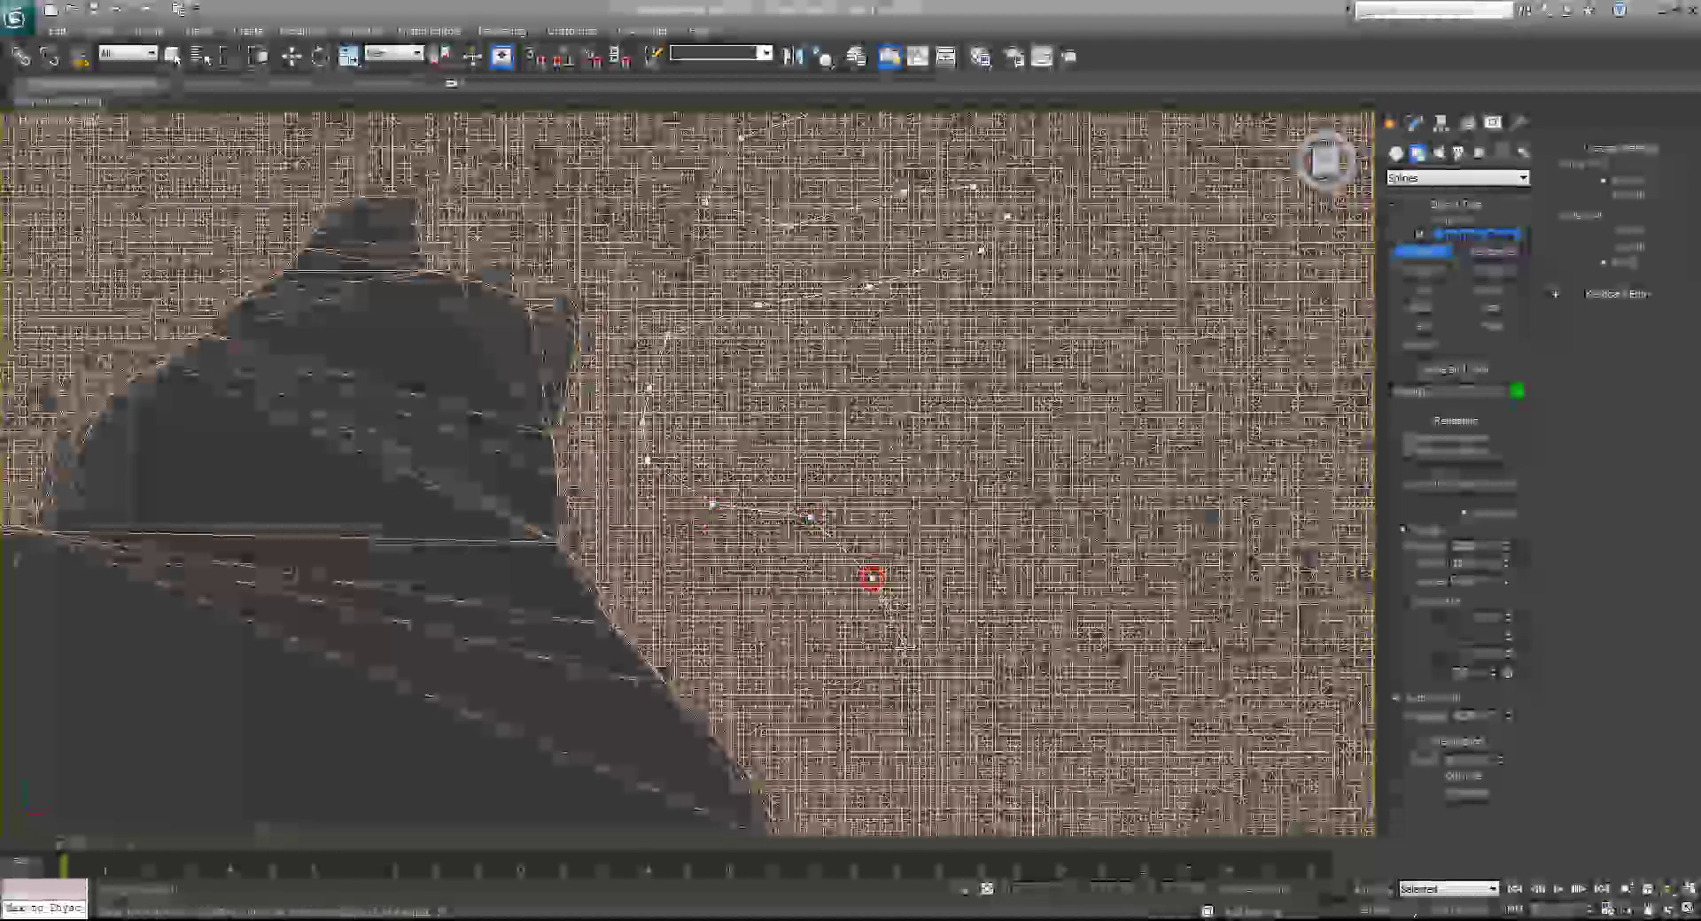
pyautogui.click(903, 648)
pyautogui.press('i')
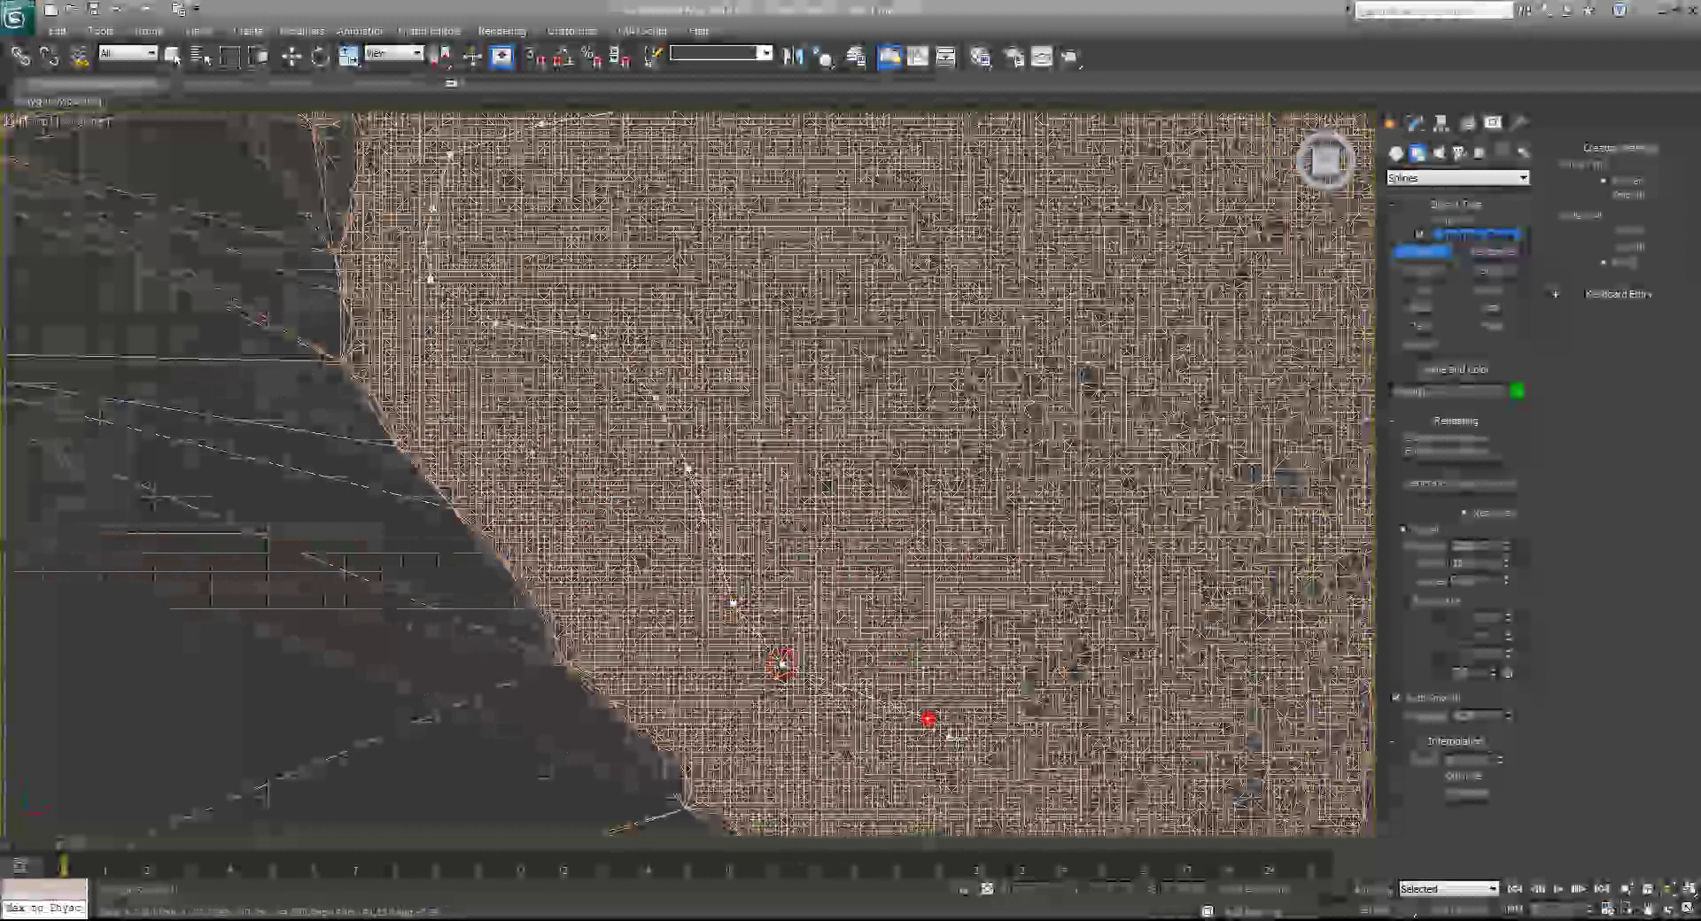
pyautogui.scroll(-6, 782, 663)
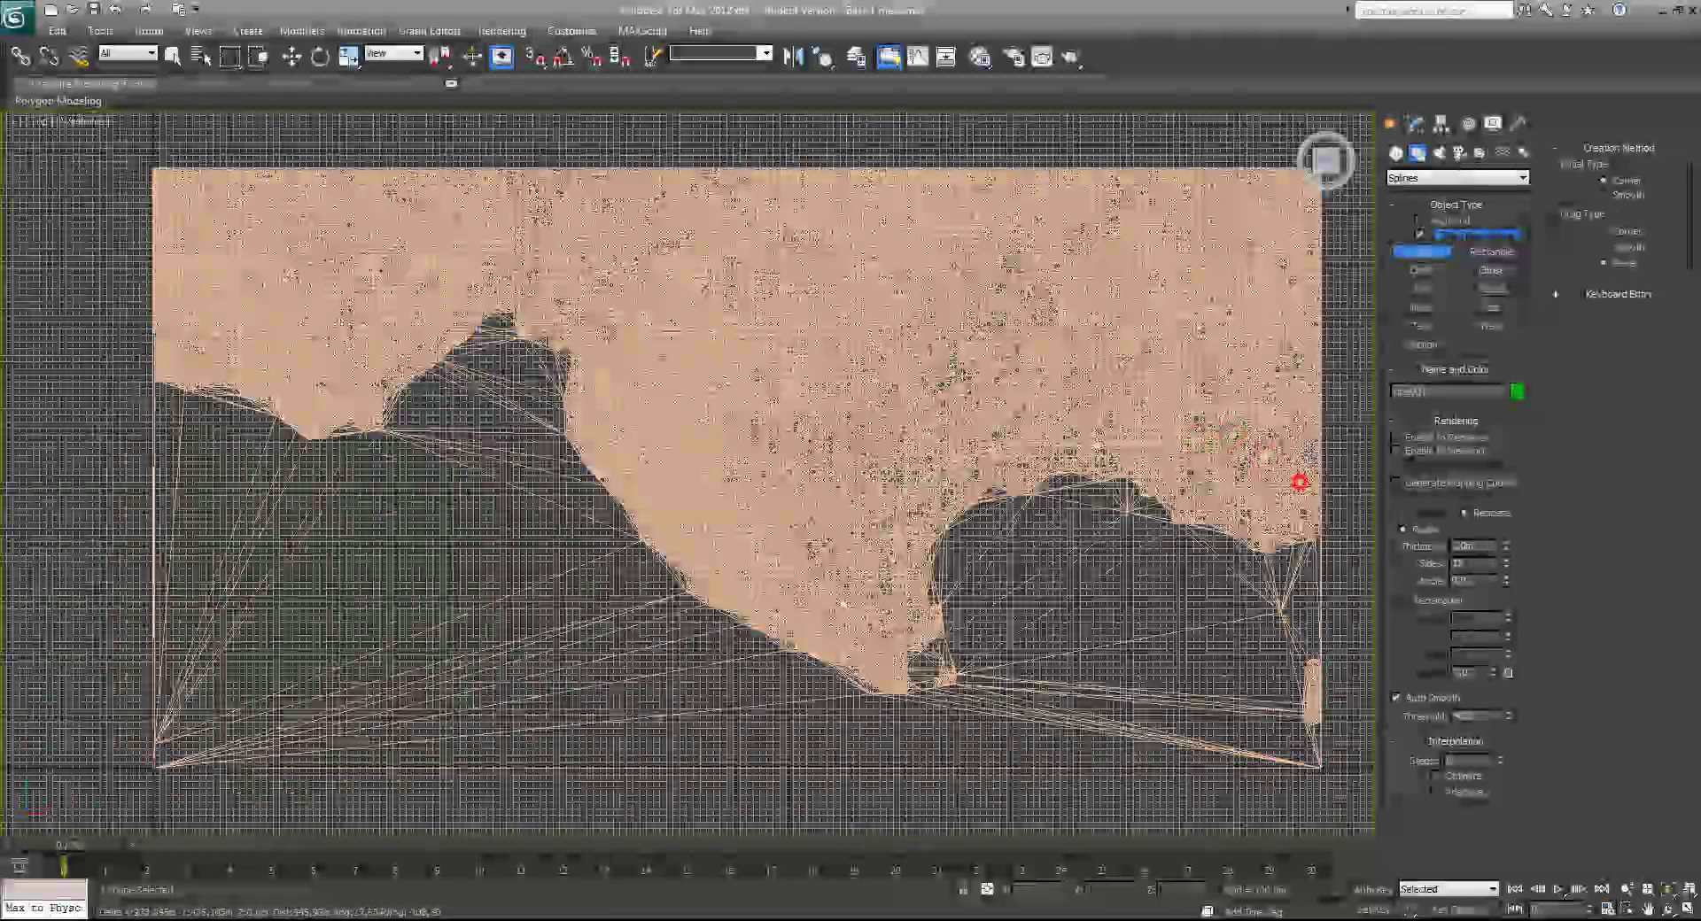
pyautogui.rightClick(1300, 396)
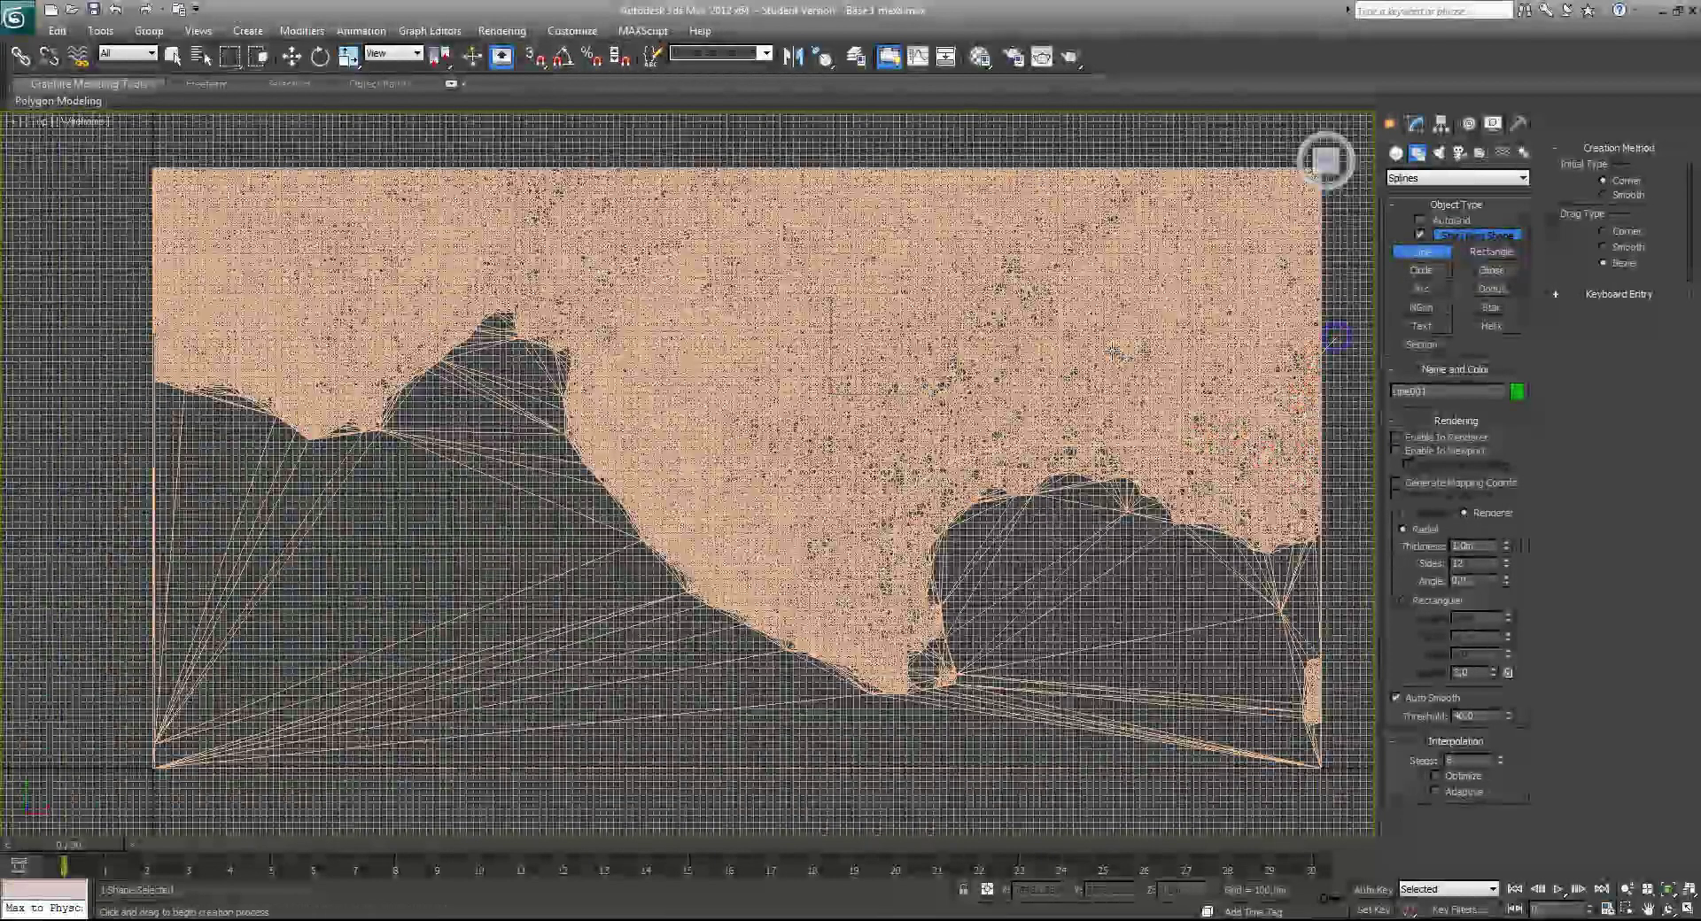
# In the maximized perspective view, raise the line along Z to about 632 m, above the terrain.
pyautogui.rightClick(787, 383)
pyautogui.moveTo(783, 389); pyautogui.dragTo(654, 468, button='middle')
pyautogui.hotkey('alt', 'w')
pyautogui.rightClick(806, 597)
pyautogui.hotkey('alt', 'w')
pyautogui.moveTo(651, 426)
pyautogui.mouseDown()
pyautogui.moveTo(648, 358)
pyautogui.moveTo(648, 419)
pyautogui.mouseUp()
pyautogui.keyDown('alt'); pyautogui.moveTo(777, 474); pyautogui.dragTo(791, 519, button='middle'); pyautogui.keyUp('alt')
pyautogui.moveTo(725, 379); pyautogui.dragTo(725, 352)
pyautogui.moveTo(699, 418); pyautogui.dragTo(553, 501, button='middle')
pyautogui.scroll(4, 690, 443)
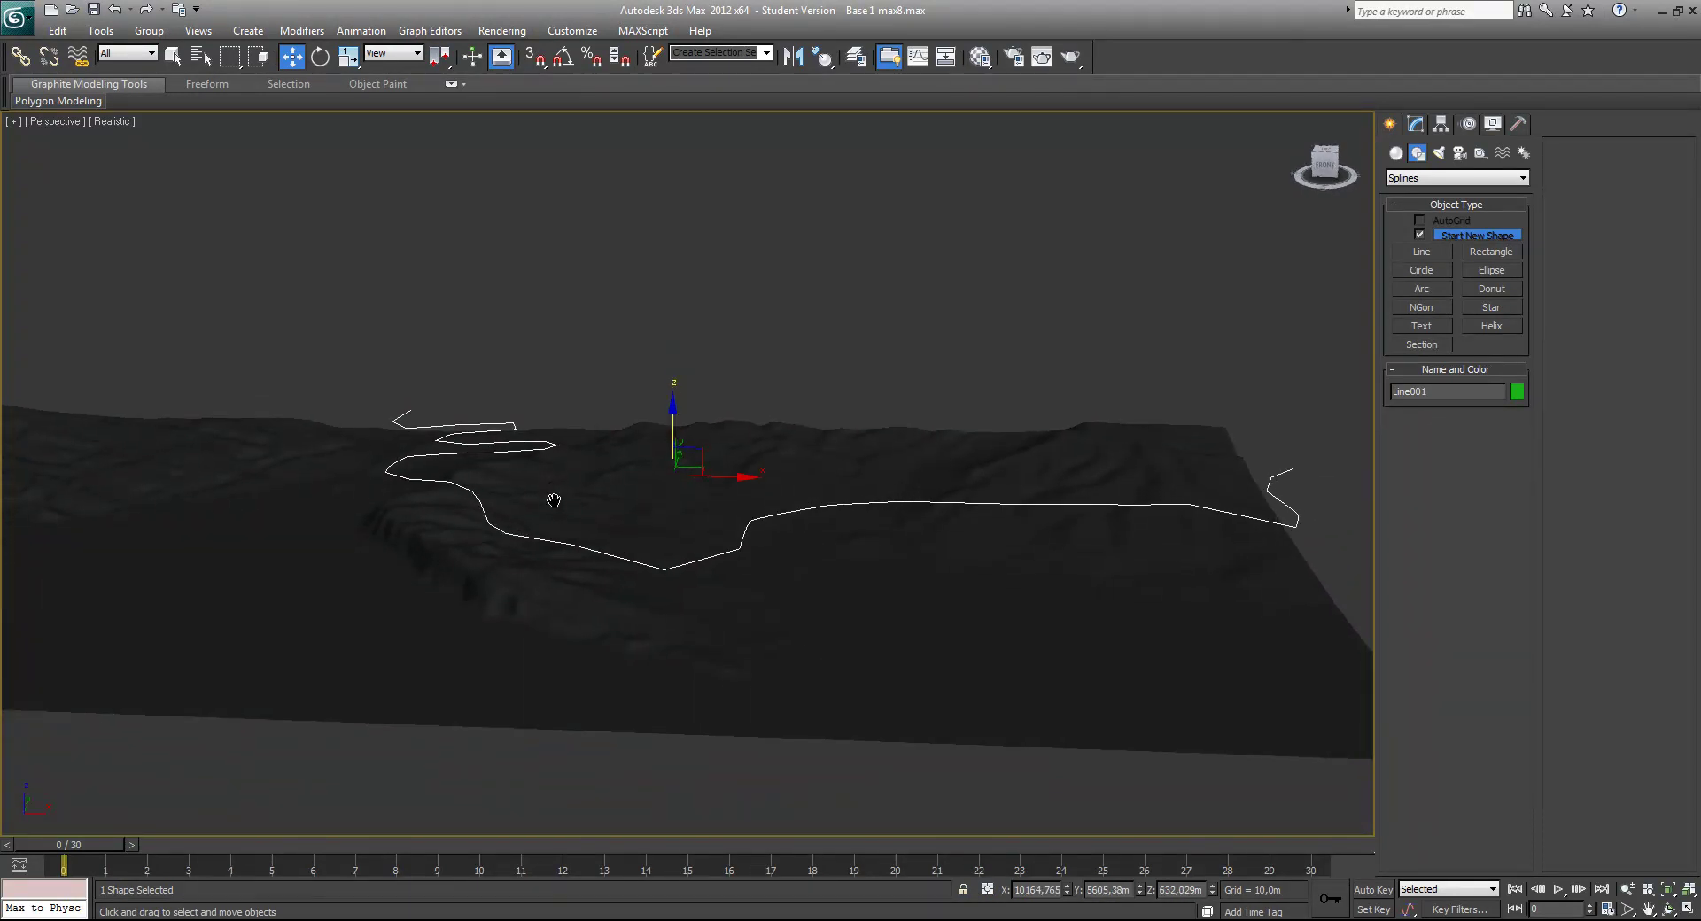
# Enable the line's display in the viewport with generated mapping coordinates and a rectangular cross-section.
pyautogui.click(1415, 124)
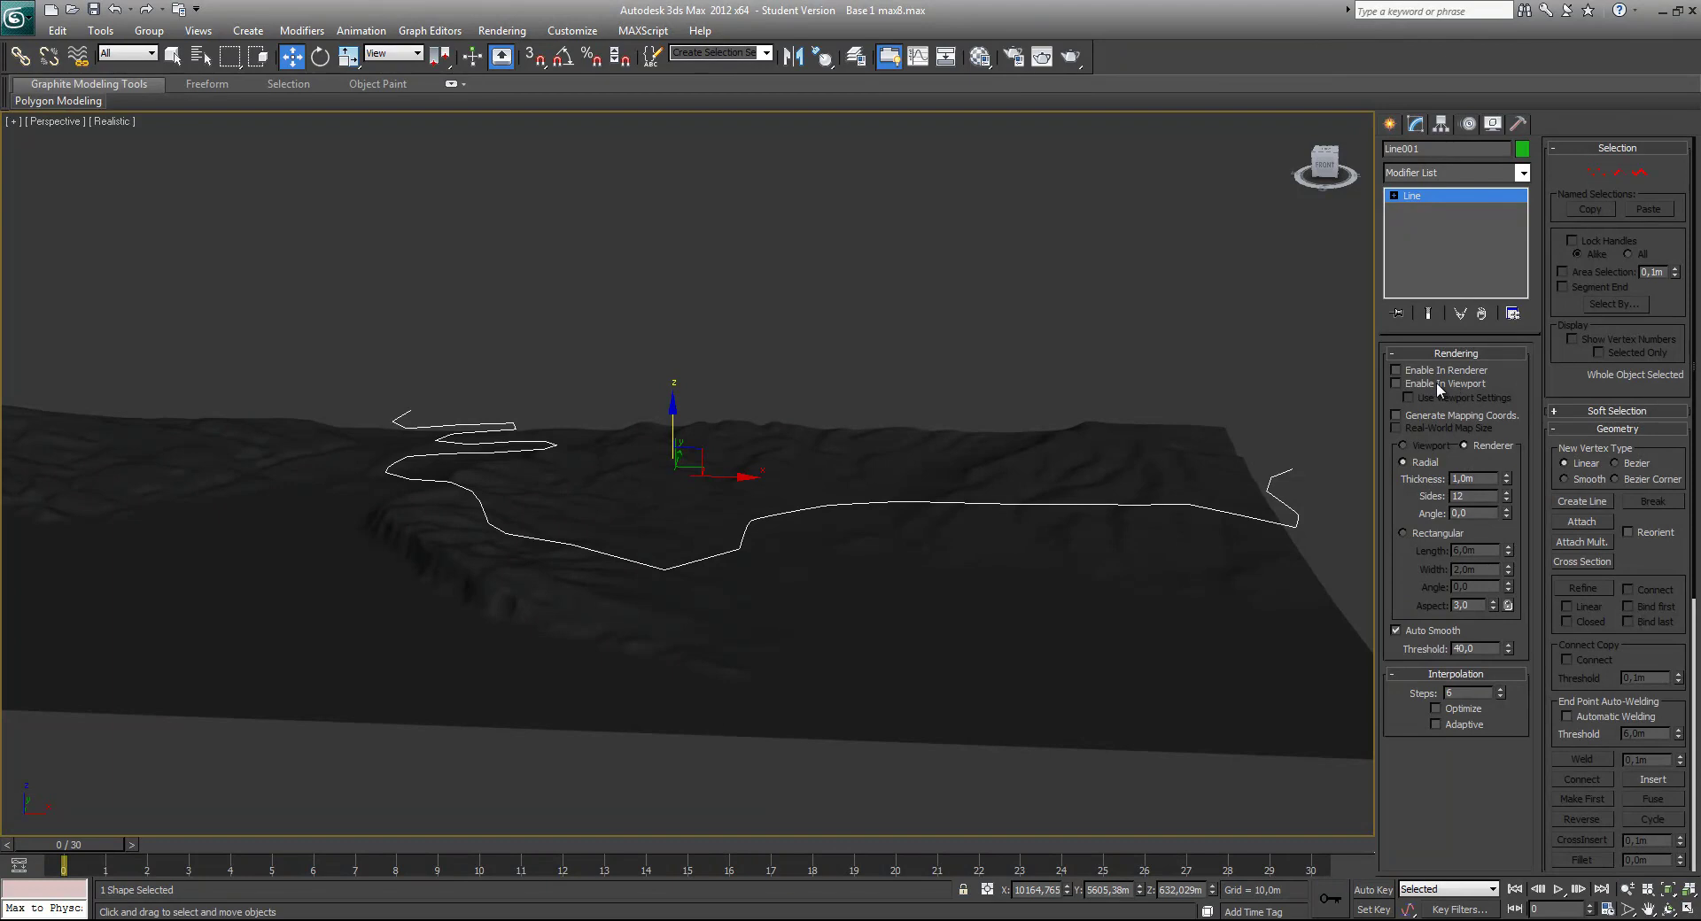
pyautogui.click(1446, 352)
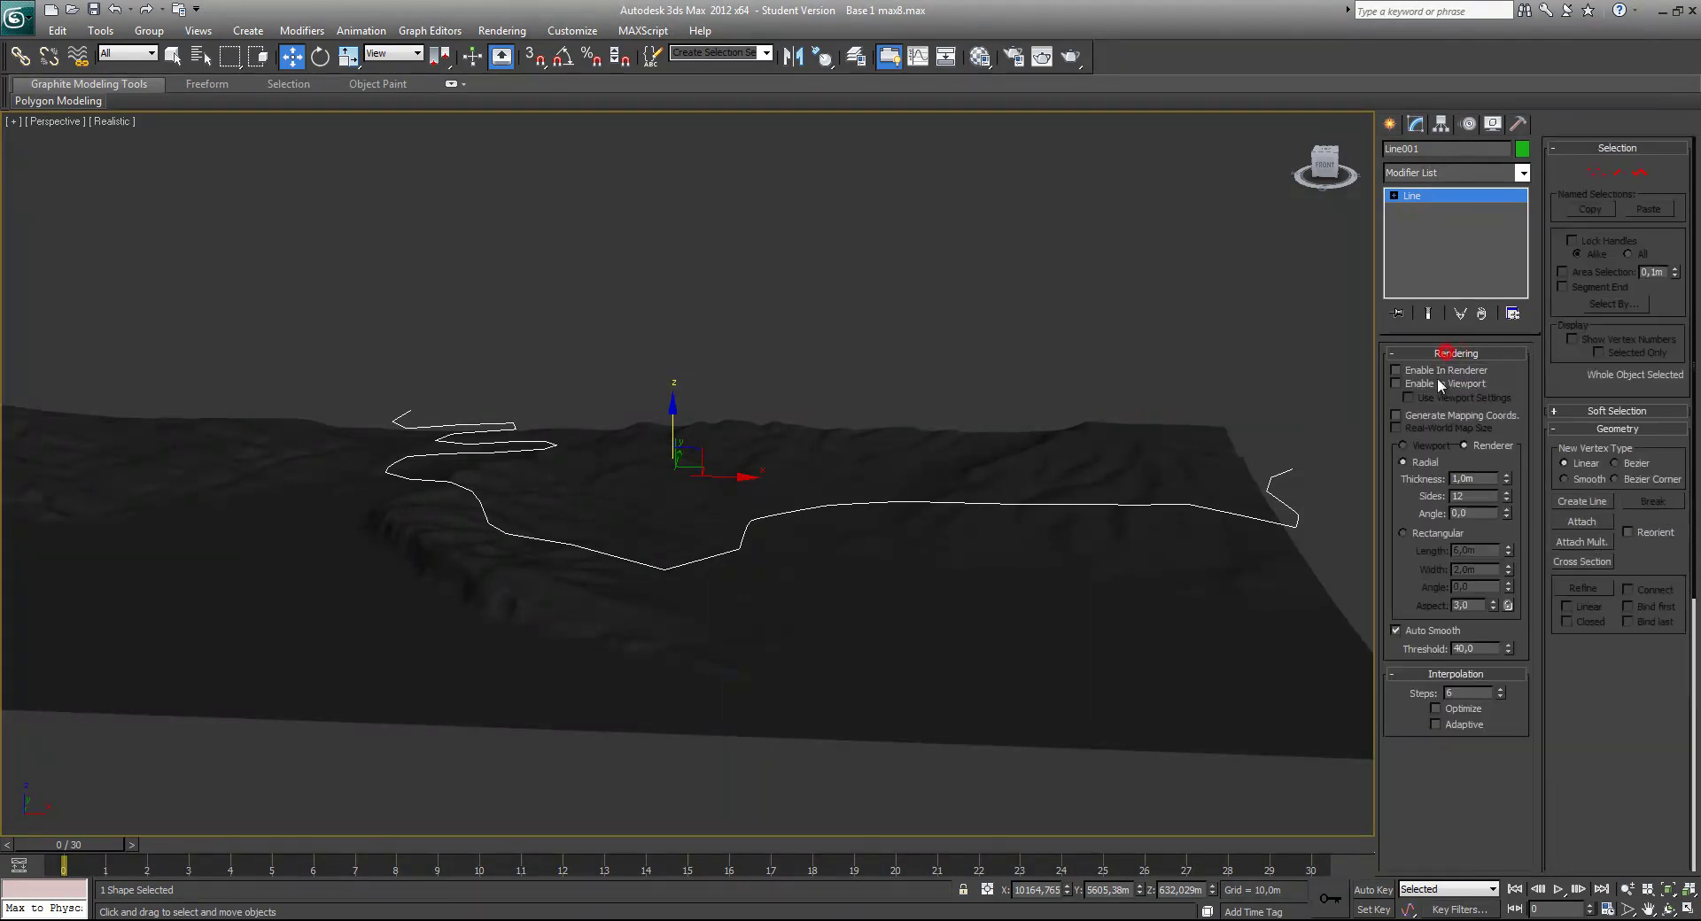
pyautogui.click(1439, 384)
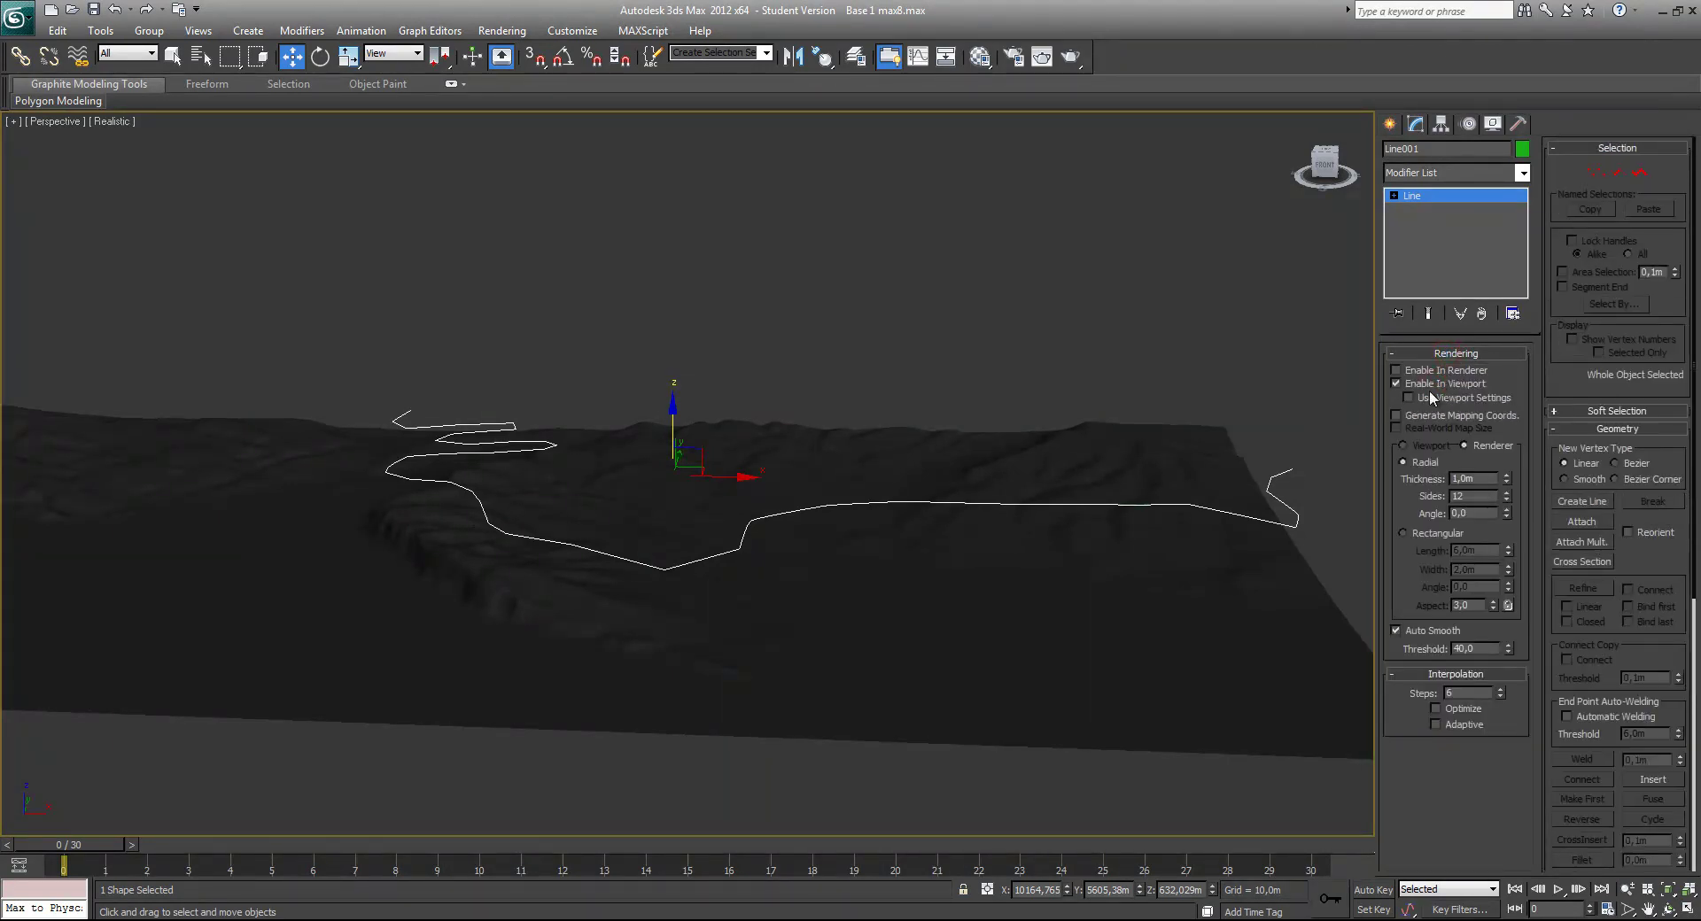
pyautogui.click(1432, 416)
# Bring a bend at the line's end into close view and show edged faces to examine its rectangular profile.
pyautogui.moveTo(1340, 554)
pyautogui.keyDown('alt'); pyautogui.mouseDown(button='middle')
pyautogui.moveTo(980, 527)
pyautogui.moveTo(755, 475)
pyautogui.moveTo(1051, 524)
pyautogui.moveTo(932, 545)
pyautogui.moveTo(464, 372)
pyautogui.mouseUp(button='middle'); pyautogui.keyUp('alt')
pyautogui.scroll(5, 700, 523)
pyautogui.moveTo(789, 599); pyautogui.dragTo(591, 438, button='middle')
pyautogui.moveTo(836, 565)
pyautogui.mouseDown(button='middle')
pyautogui.moveTo(819, 538)
pyautogui.moveTo(790, 125)
pyautogui.moveTo(1018, 856)
pyautogui.moveTo(1095, 559)
pyautogui.mouseUp(button='middle')
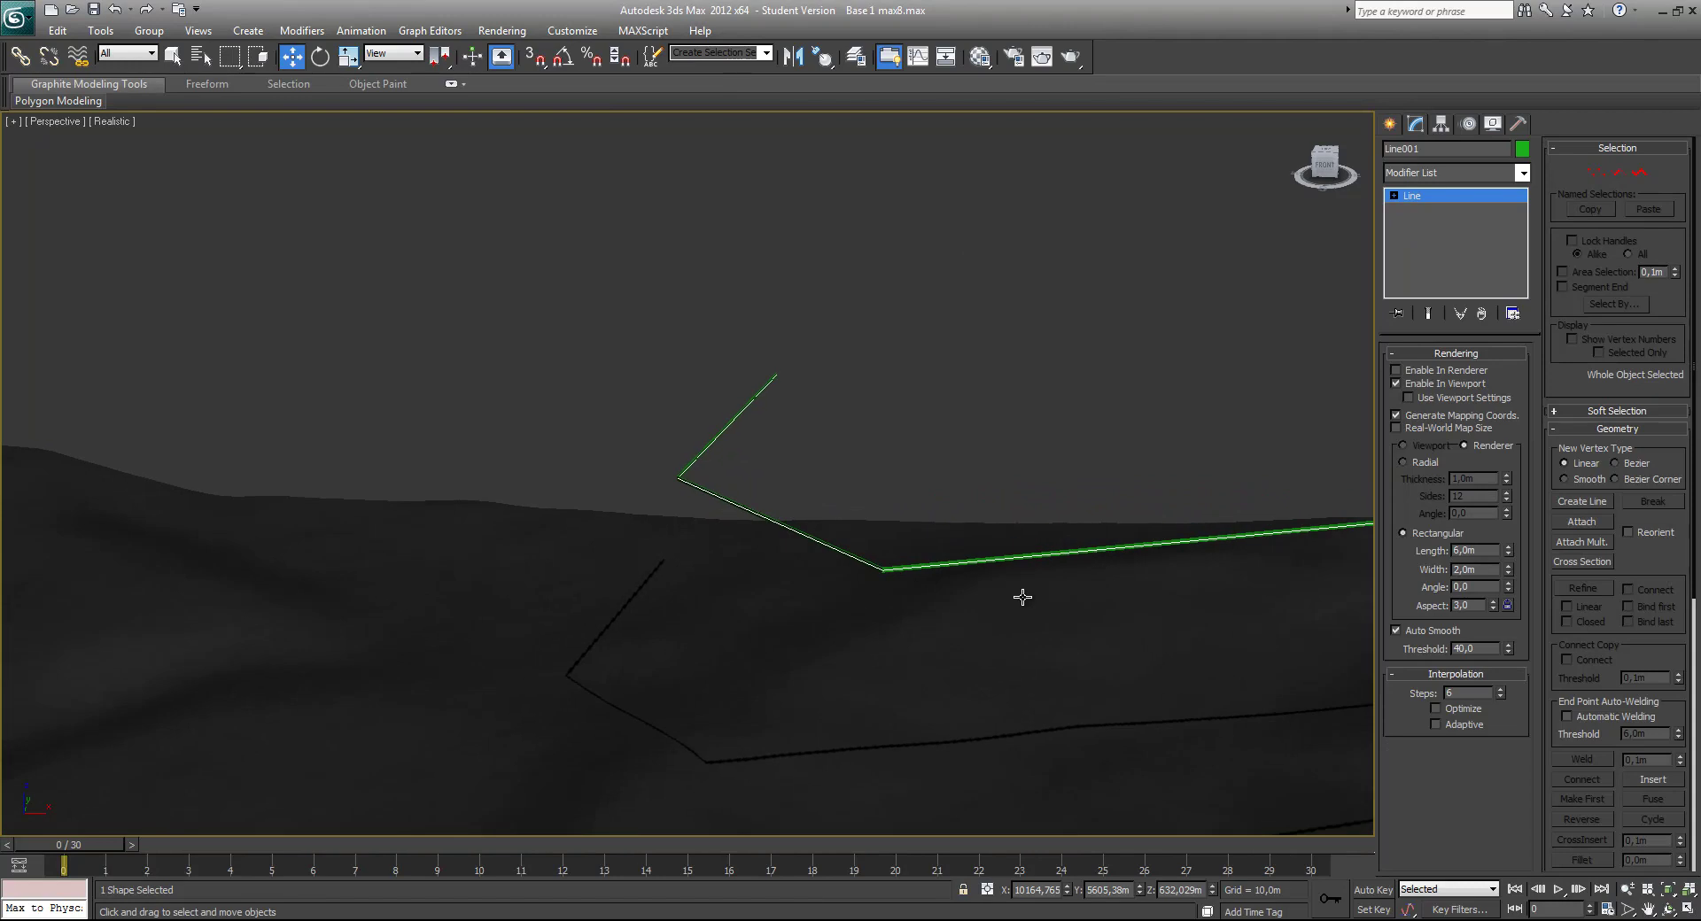
pyautogui.keyDown('ctrl'); pyautogui.keyDown('alt'); pyautogui.moveTo(697, 491); pyautogui.dragTo(779, 785, button='middle'); pyautogui.keyUp('alt'); pyautogui.keyUp('ctrl')
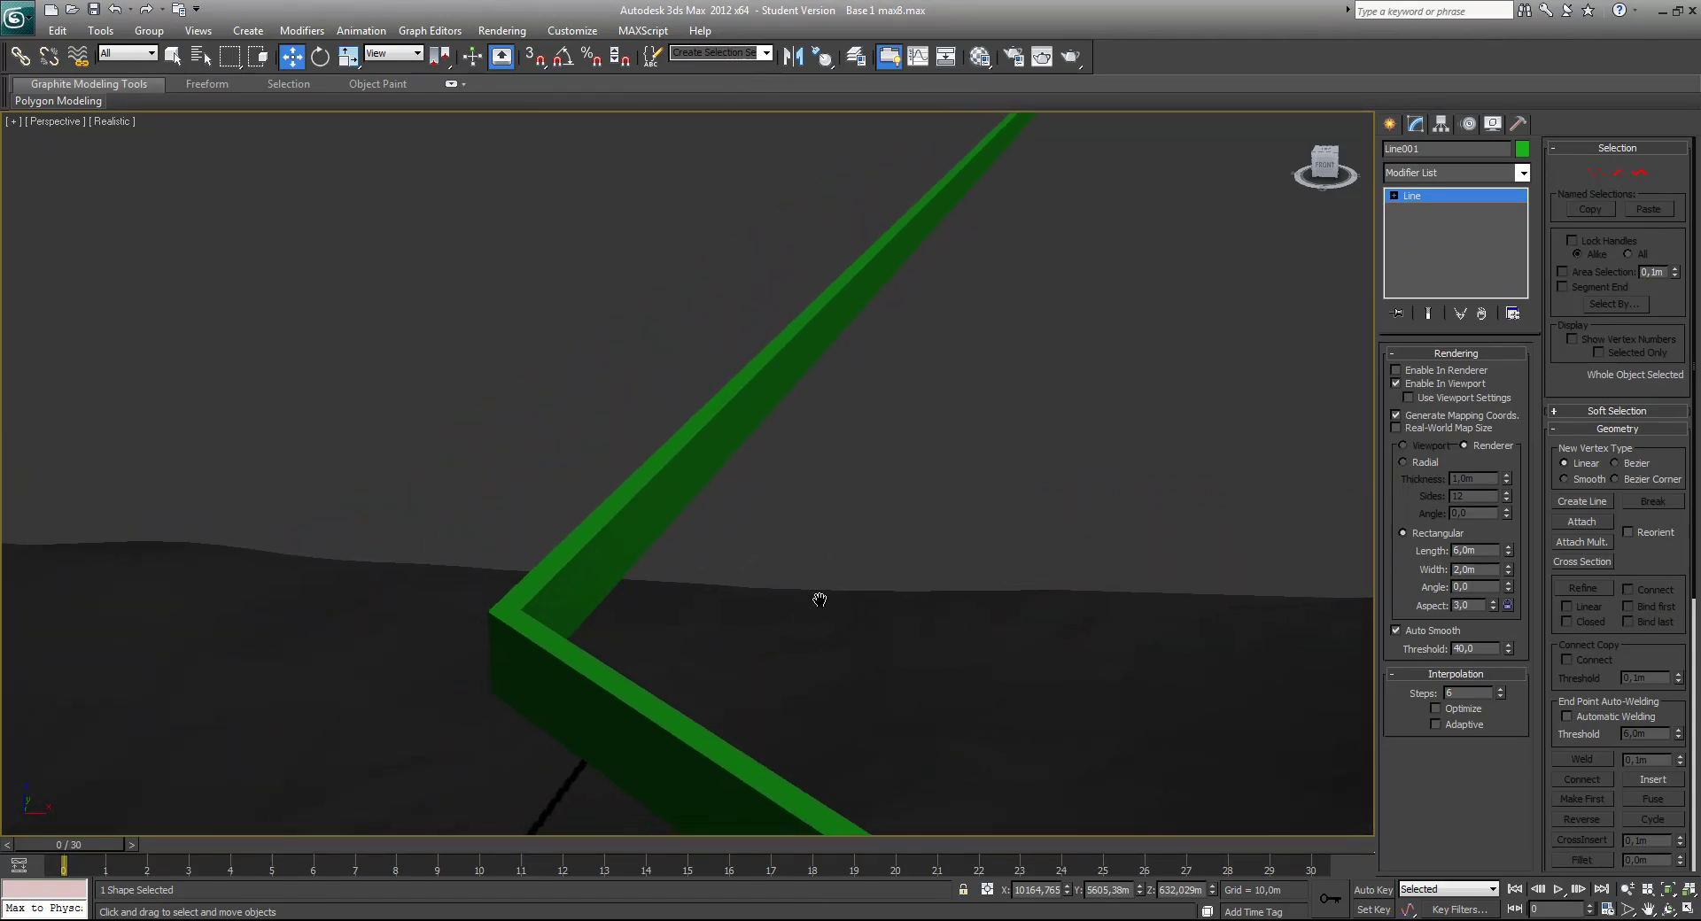
pyautogui.press('F4')
pyautogui.moveTo(792, 605); pyautogui.dragTo(941, 349, button='middle')
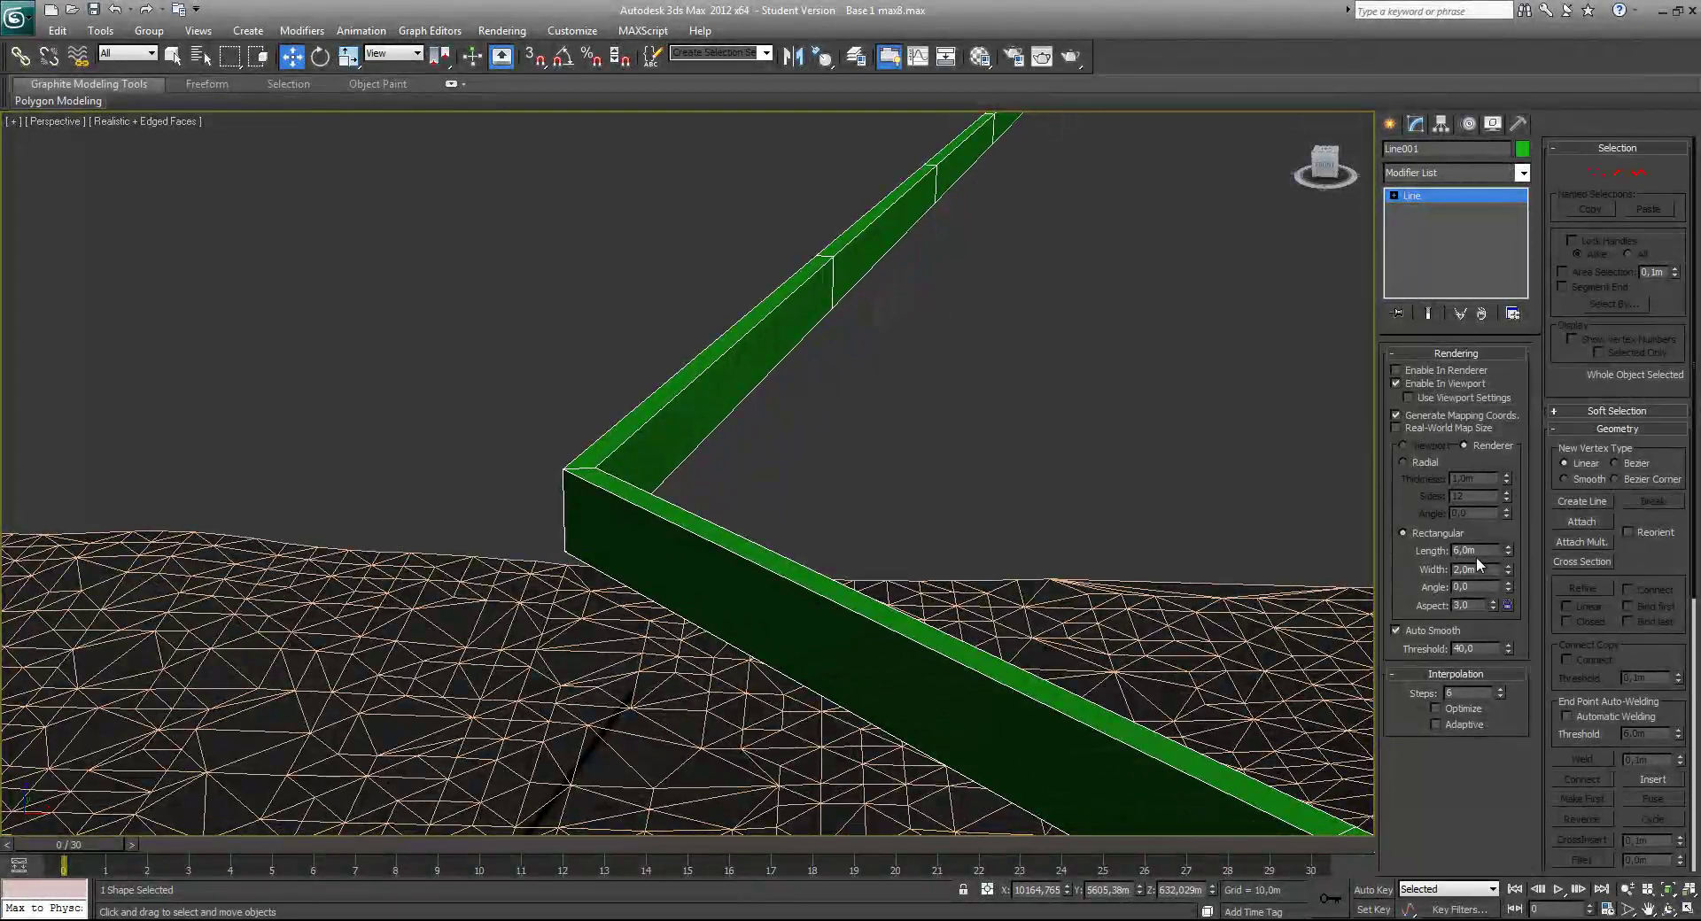
# Try a radial cross-section on the line with a thickness of about 15 m and adjust its number of sides.
pyautogui.click(1403, 462)
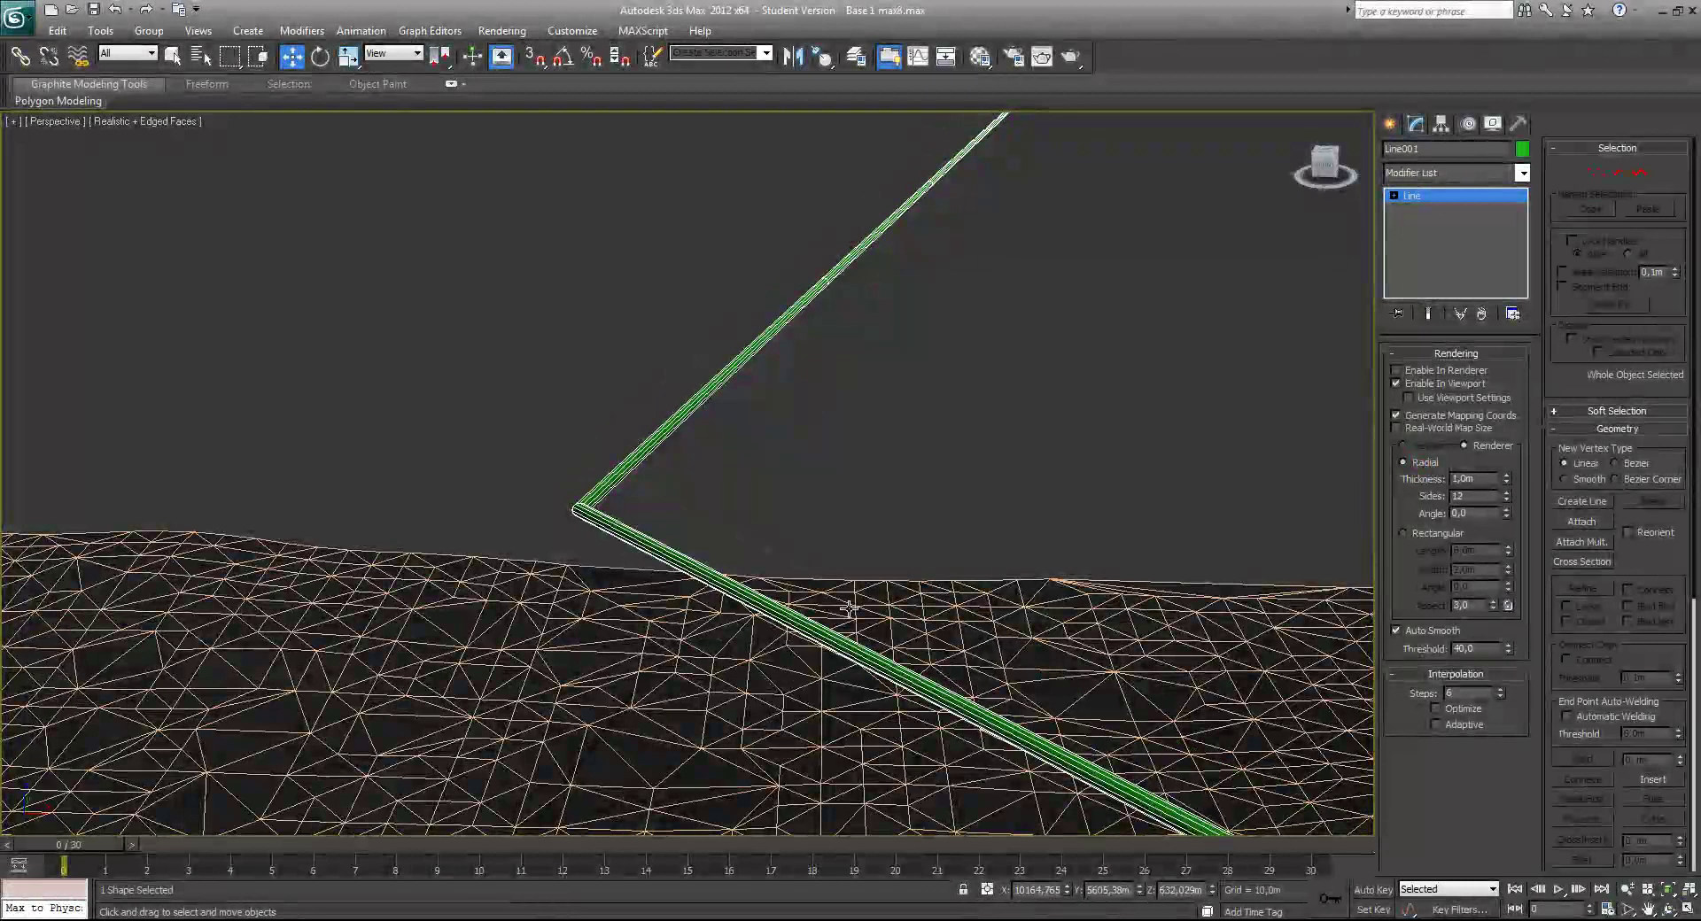
pyautogui.moveTo(1506, 475); pyautogui.dragTo(1506, 390)
pyautogui.moveTo(1400, 822); pyautogui.dragTo(1476, 344)
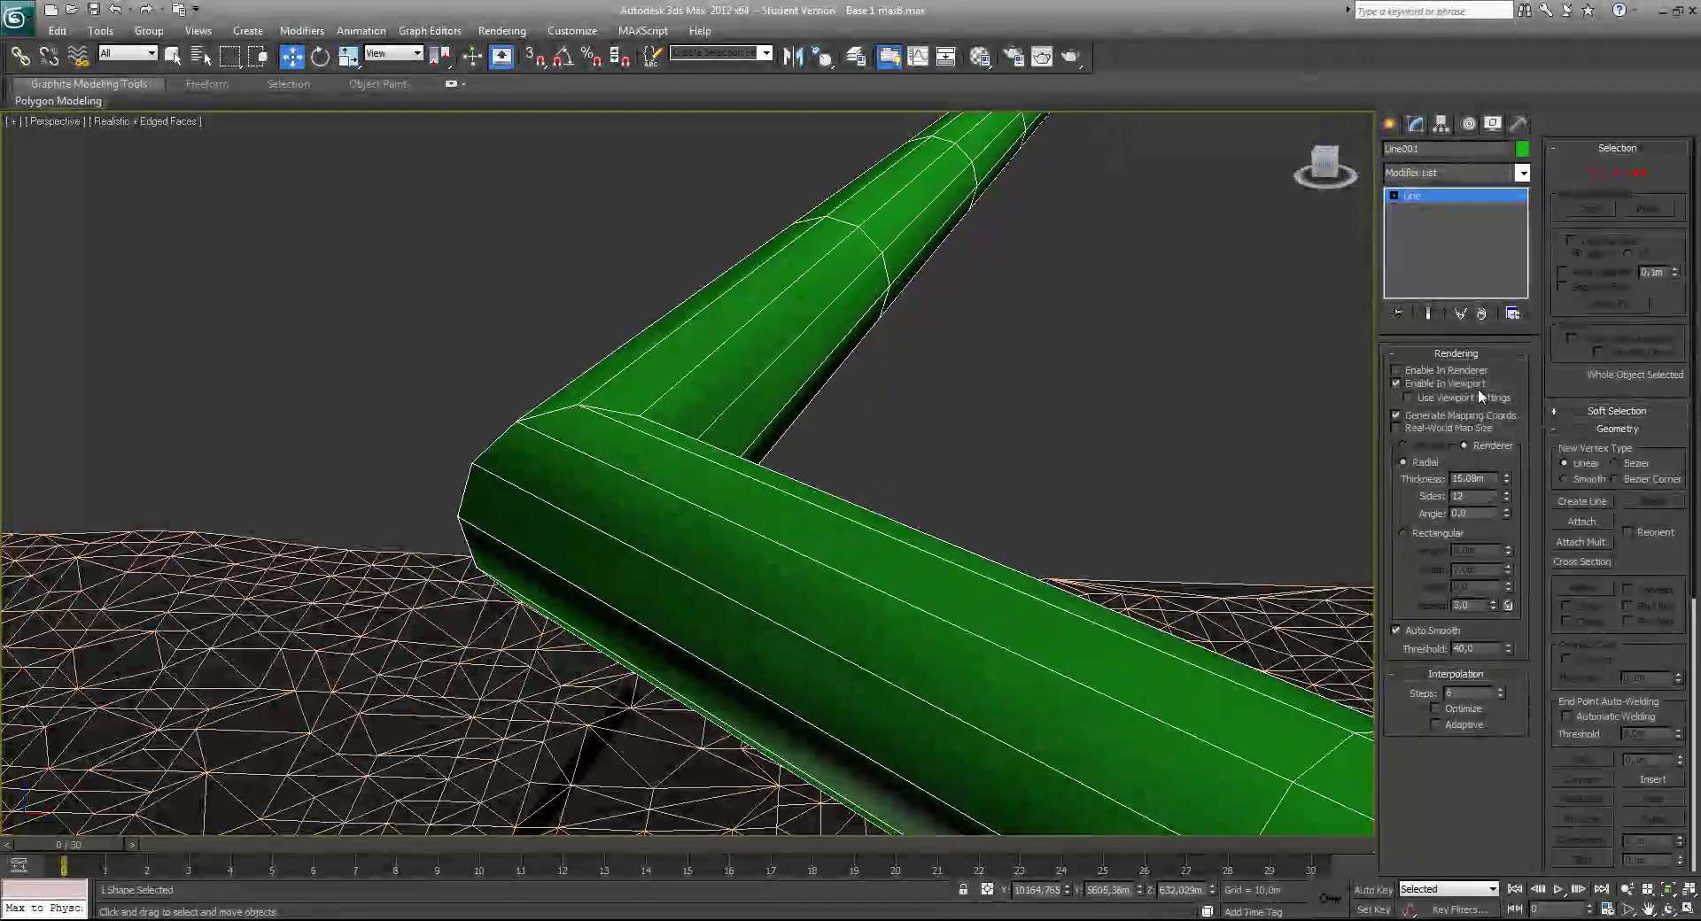
pyautogui.moveTo(1509, 500); pyautogui.dragTo(1508, 399)
# Switch the line back to a rectangular cross-section and set its length to 10 m.
pyautogui.click(1409, 532)
pyautogui.scroll(-10, 808, 544)
pyautogui.moveTo(808, 545); pyautogui.dragTo(263, 498, button='middle')
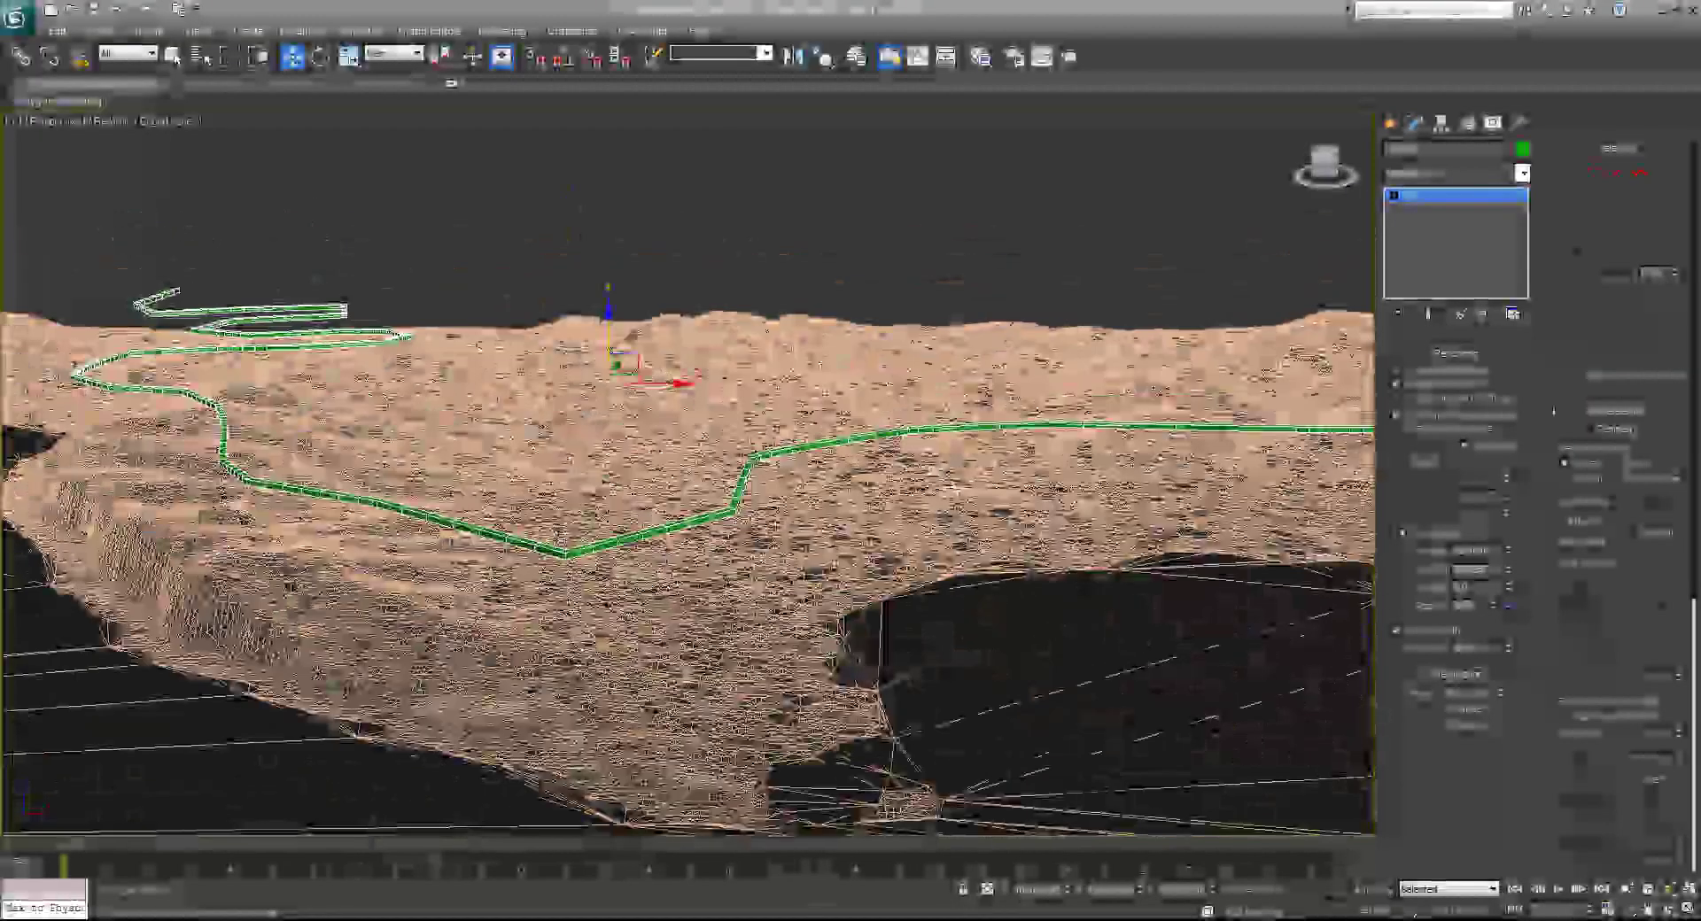
pyautogui.scroll(10, 572, 558)
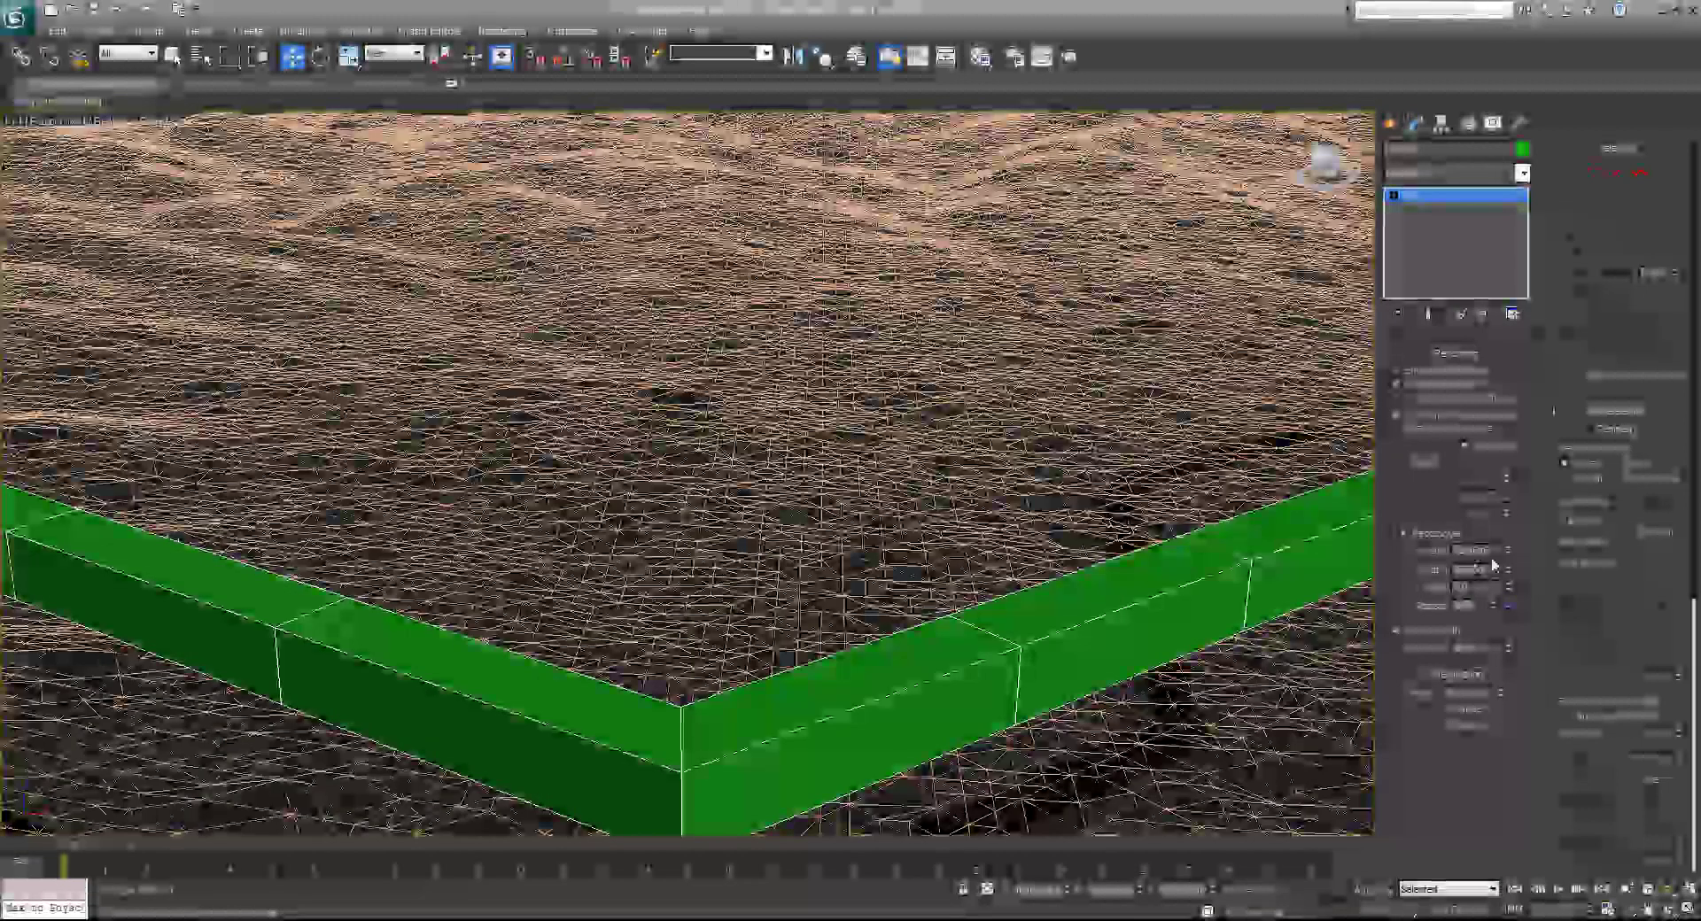
pyautogui.write('10')
pyautogui.press('Return')
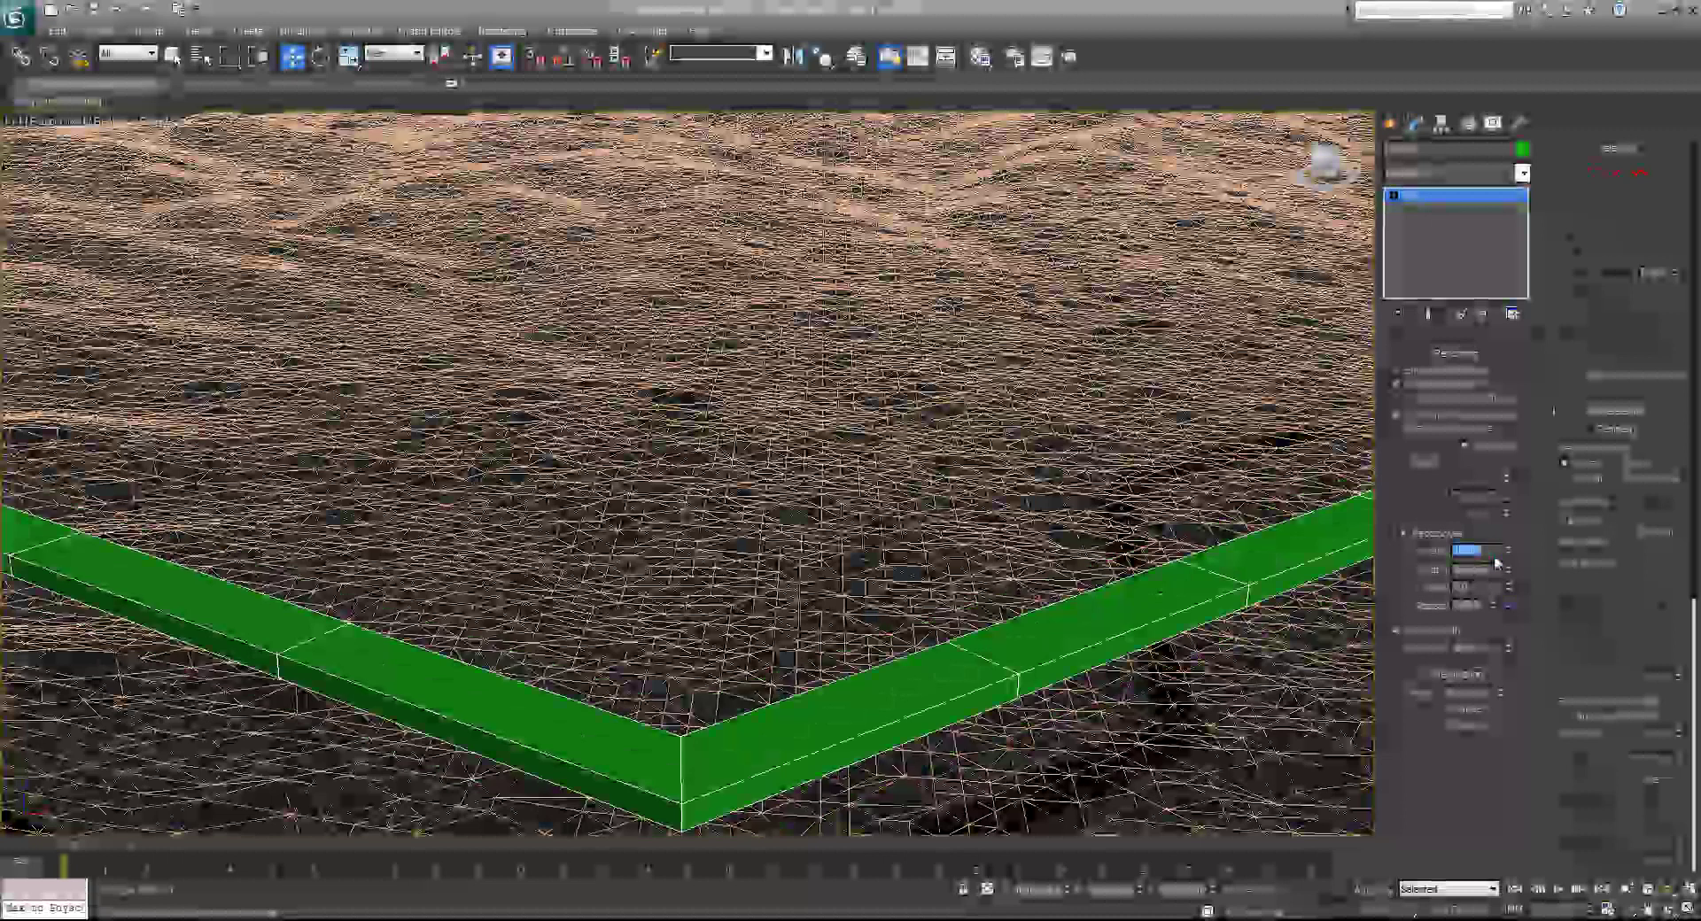
# Set the width of the line's rectangular cross-section to 15 m.
pyautogui.click(1481, 569)
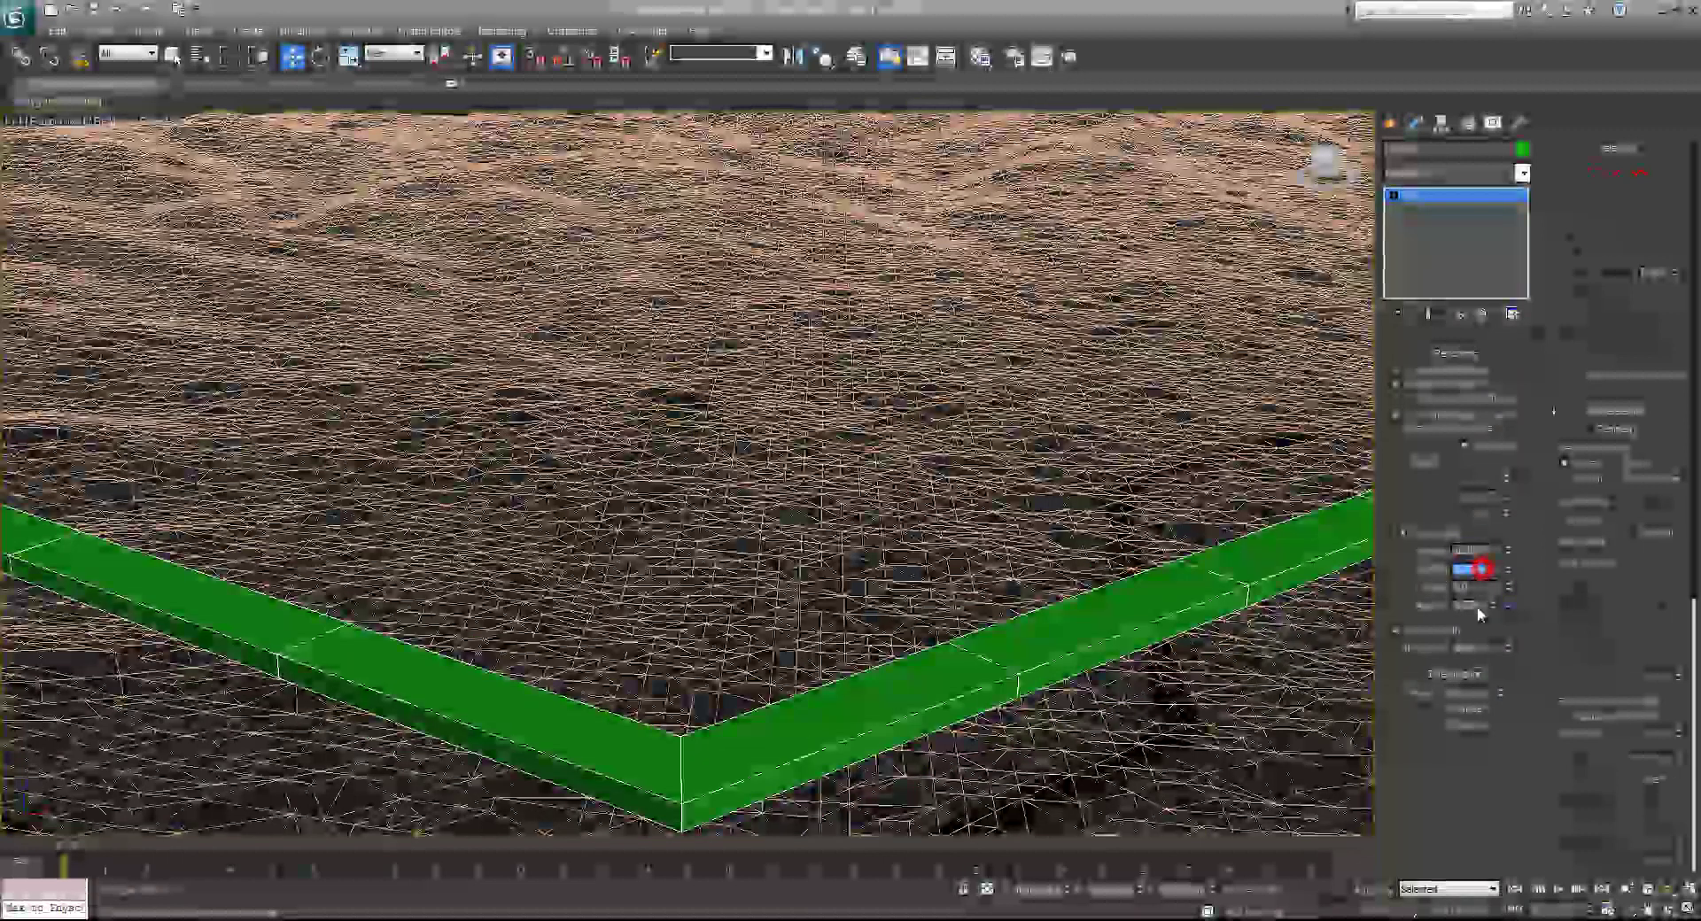
pyautogui.write('15')
pyautogui.press('Return')
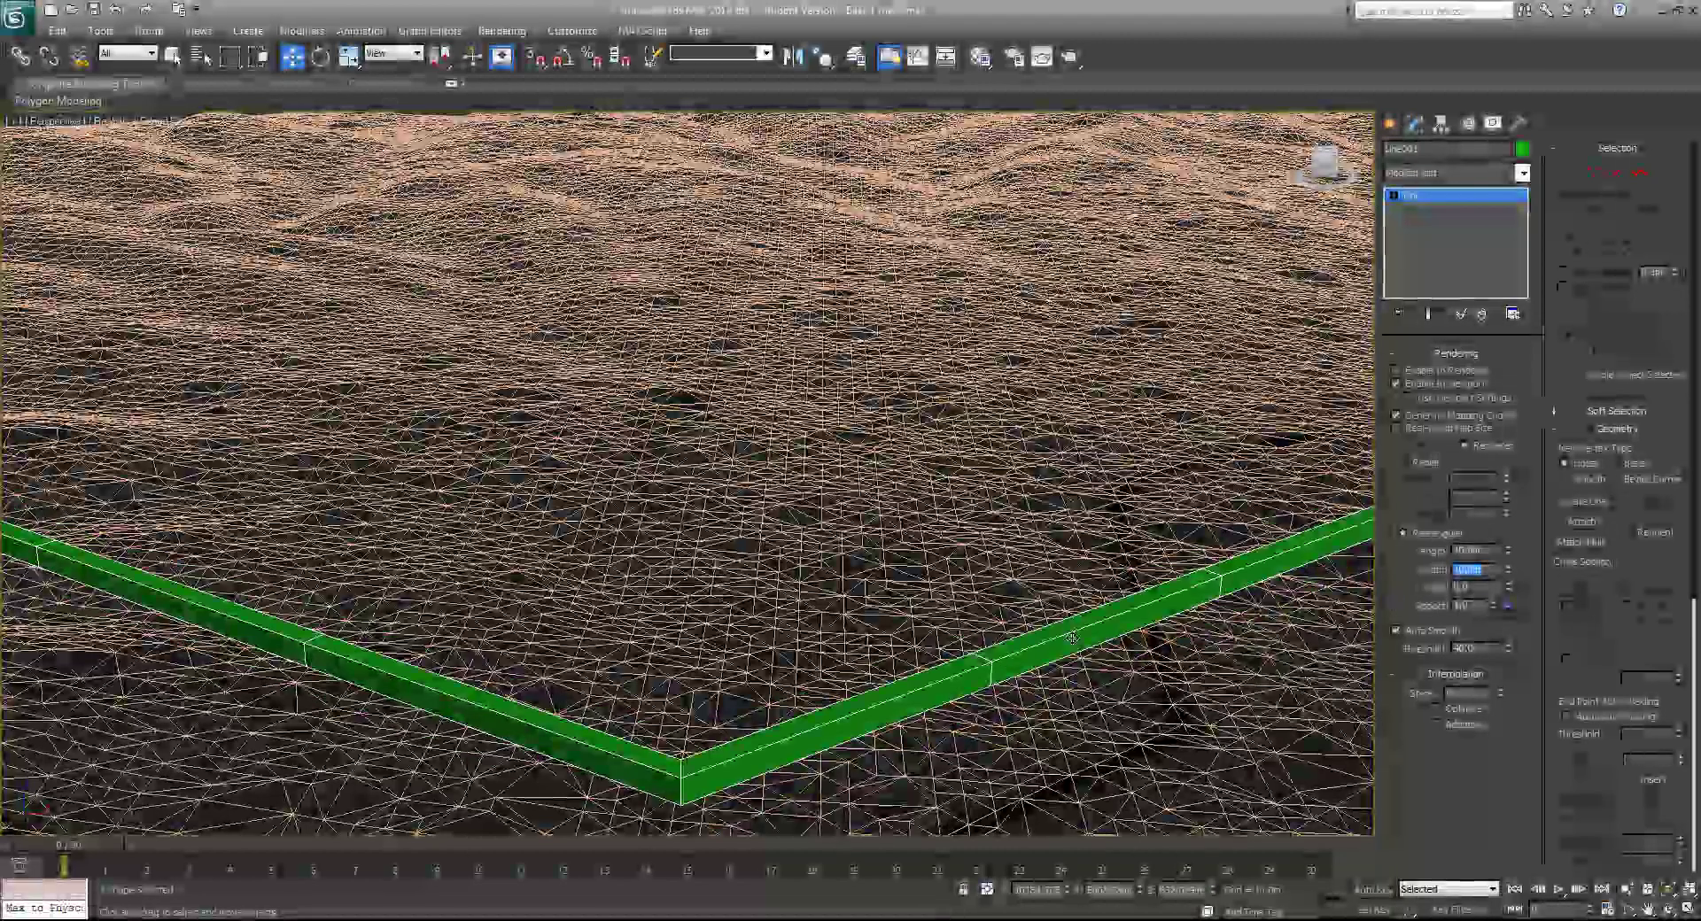
pyautogui.moveTo(842, 707); pyautogui.dragTo(926, 723, button='middle')
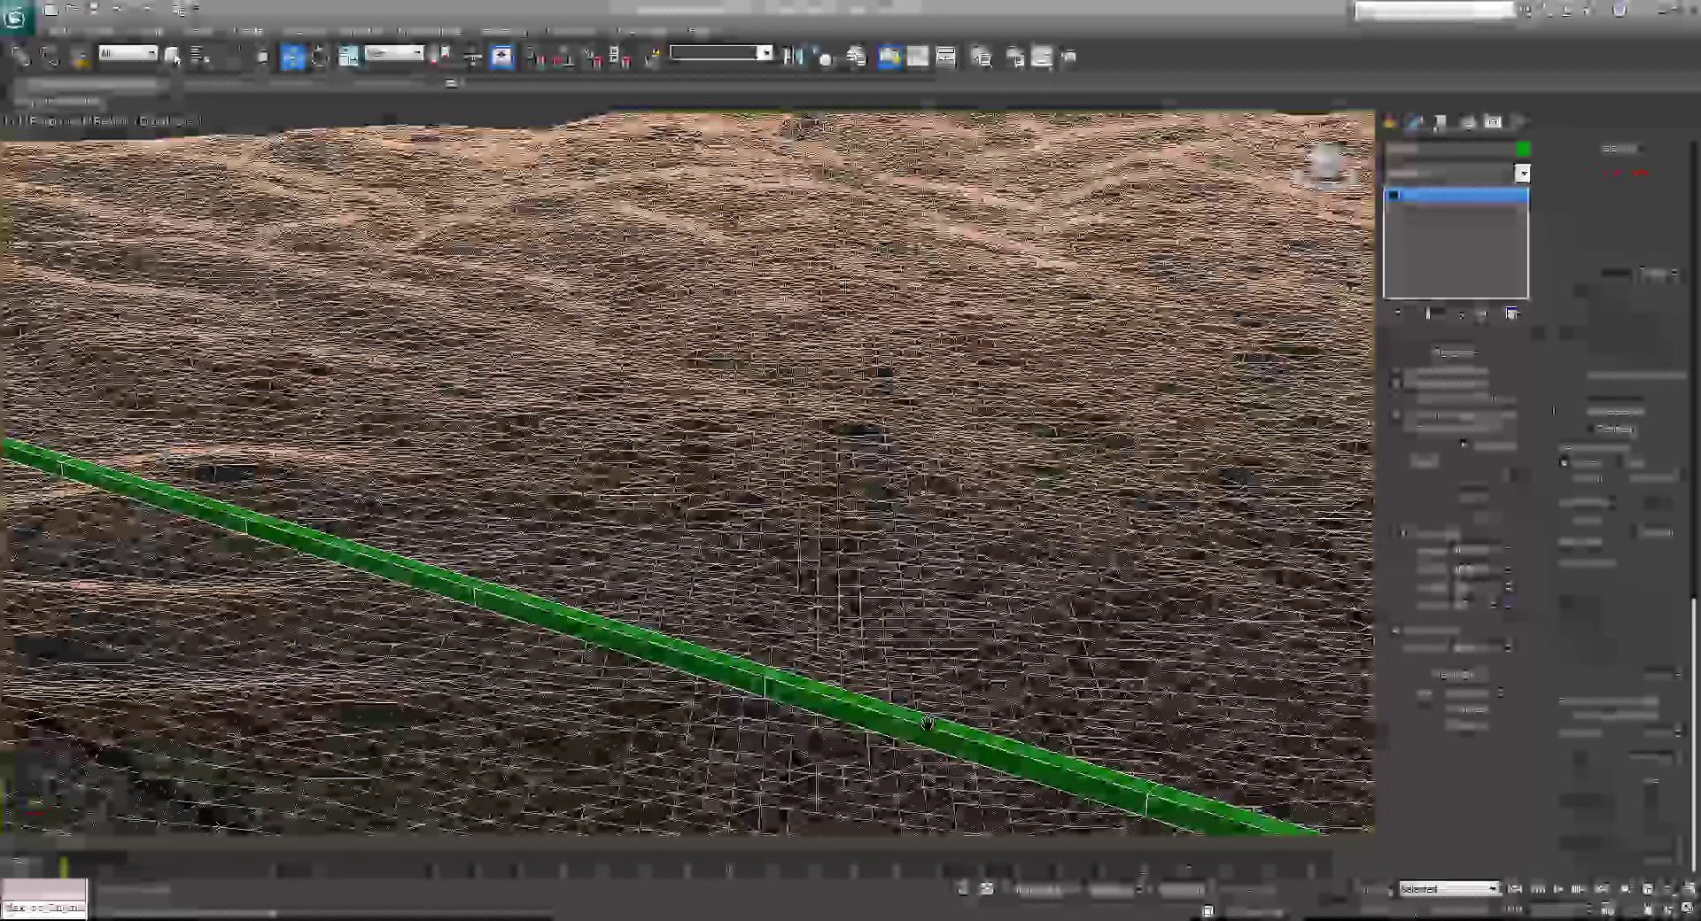